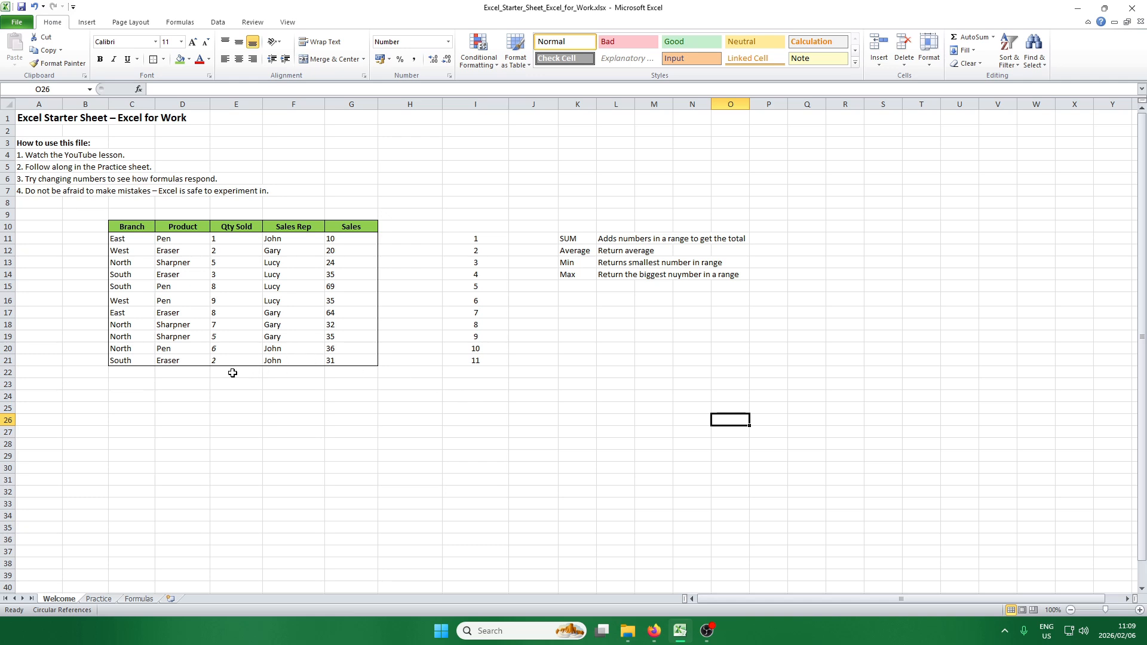
- Total the Qty Sold values E11:E21 in cell E22 with AutoSum's Sum function
{"action": "left_click_drag", "start_coordinate": [242, 238], "coordinate": [245, 355]}
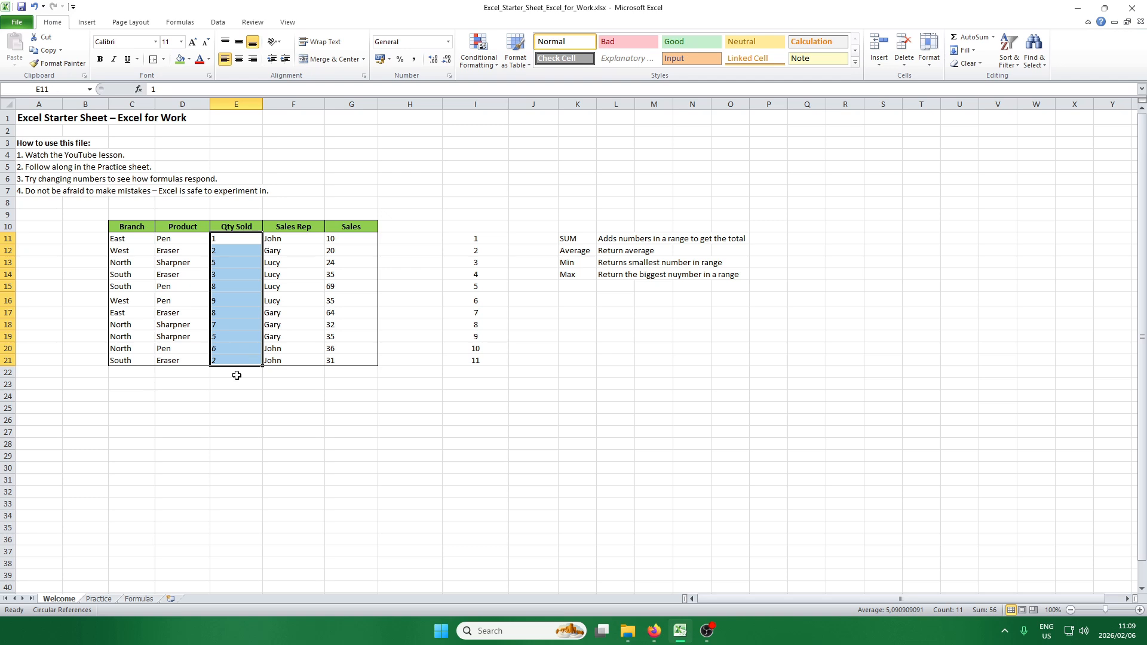
{"action": "left_click", "coordinate": [236, 375]}
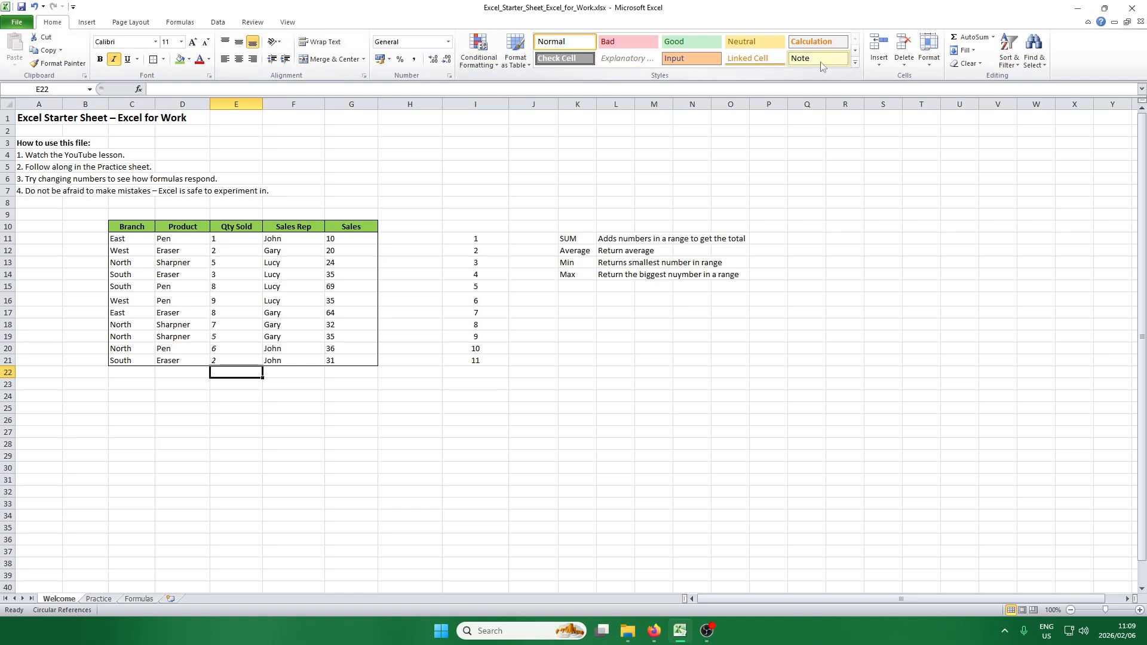
{"action": "left_click", "coordinate": [994, 38]}
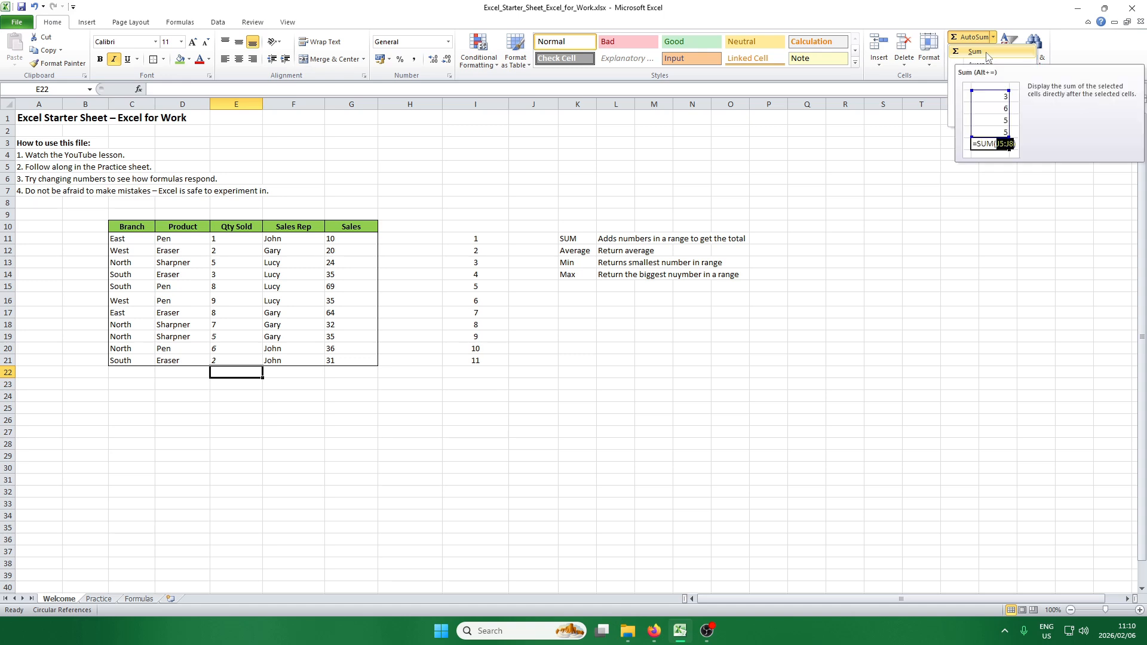
{"action": "left_click", "coordinate": [986, 53]}
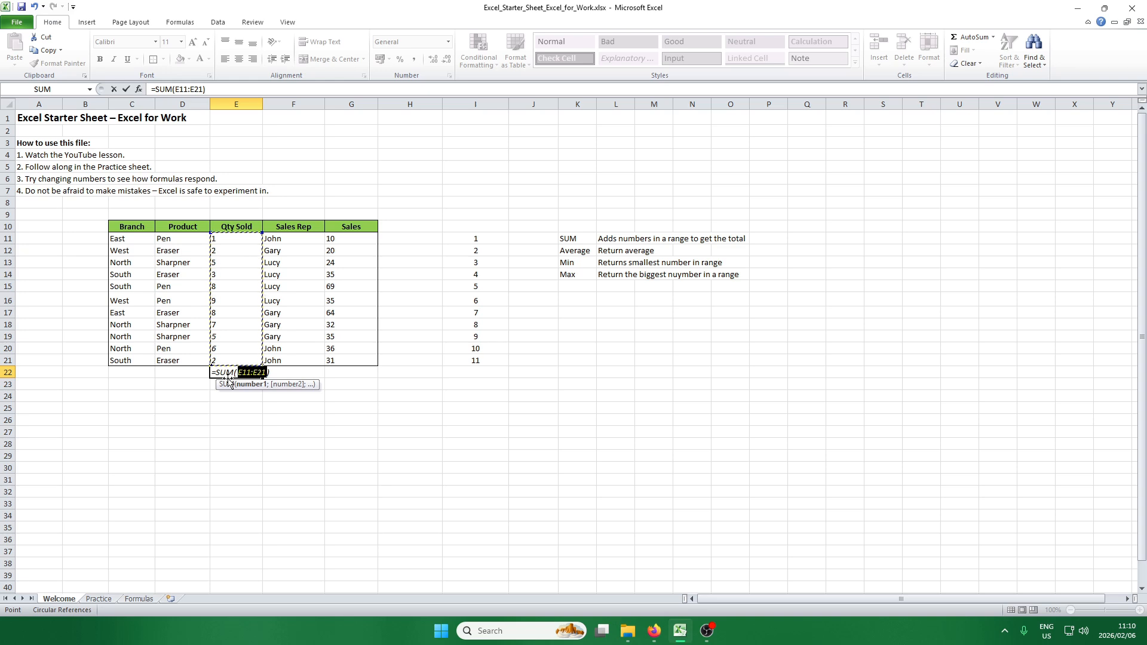
{"action": "key", "text": "Return"}
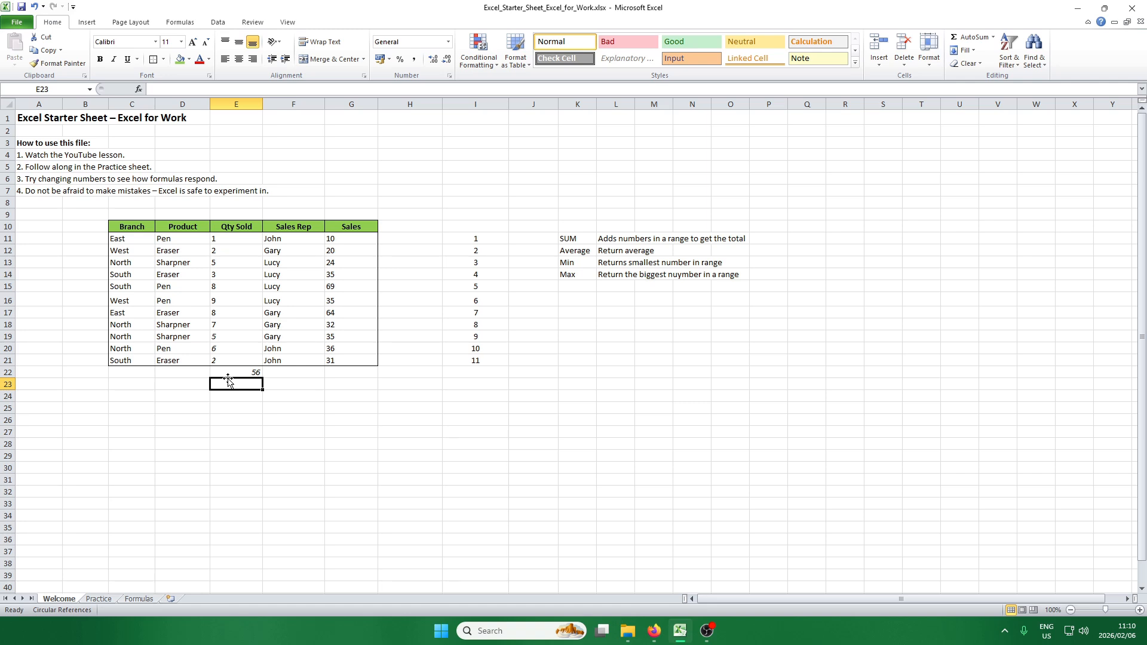
{"action": "key", "text": "Up"}
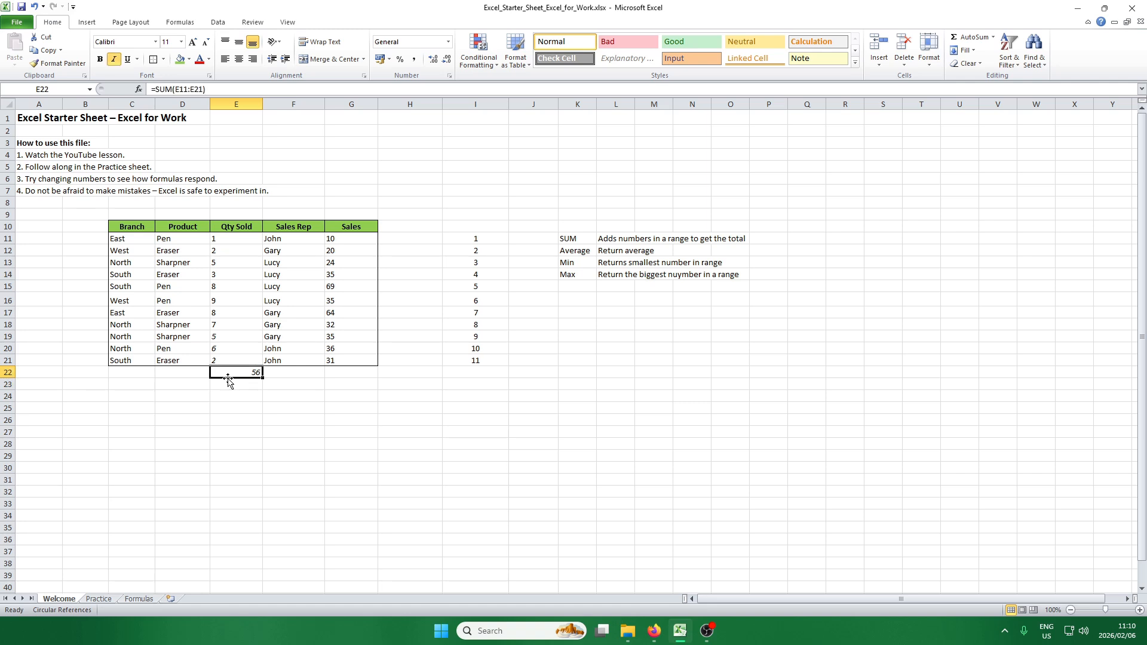
- Clear the total in cell E22 and the West Pen quantity in cell E16
{"action": "key", "text": "Delete"}
{"action": "key", "text": "Up"}
{"action": "key", "text": "Up"}
{"action": "key", "text": "Up"}
{"action": "key", "text": "Up"}
{"action": "key", "text": "Up"}
{"action": "key", "text": "Up"}
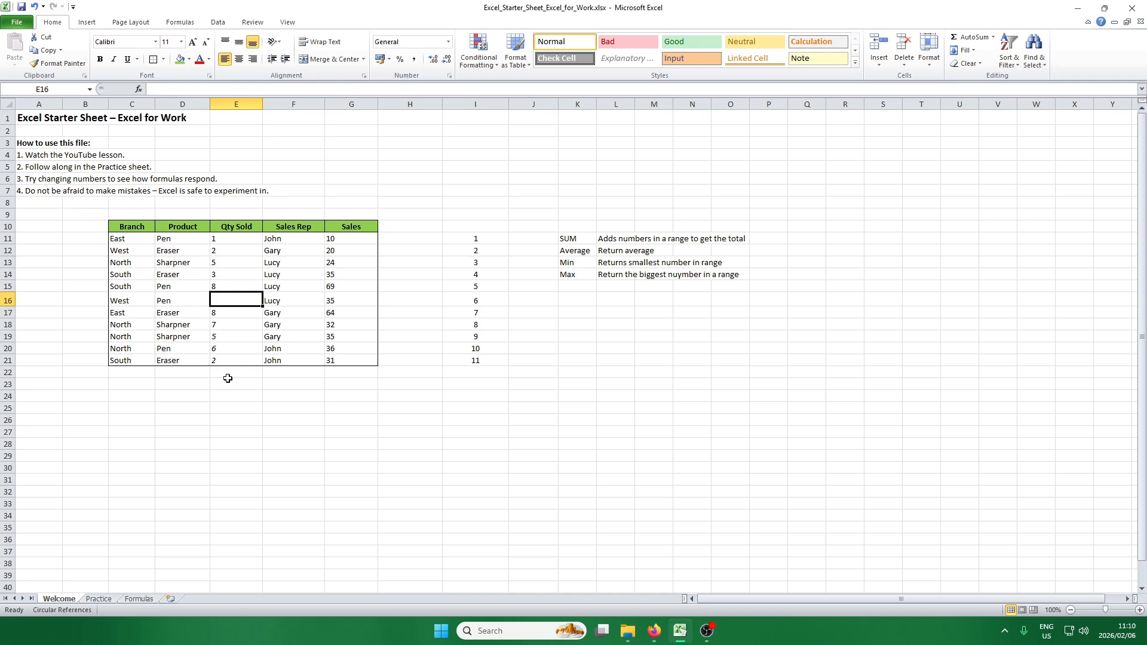
{"action": "key", "text": "Down"}
{"action": "key", "text": "Down"}
{"action": "key", "text": "Down"}
{"action": "key", "text": "Down"}
{"action": "key", "text": "Down"}
{"action": "key", "text": "Down"}
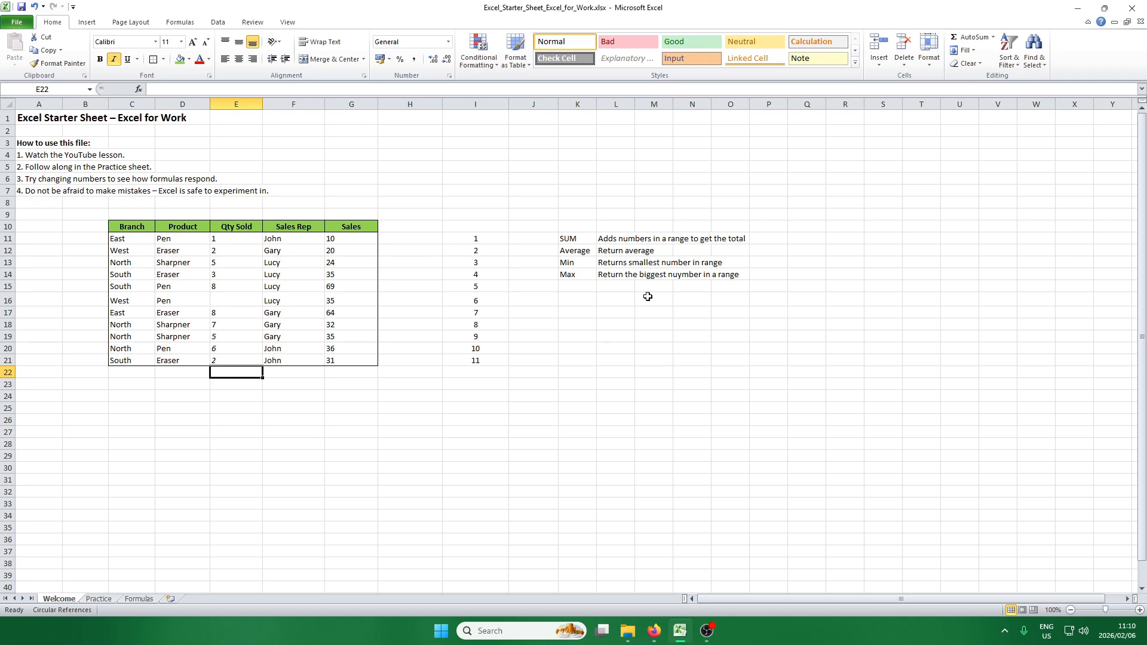
- Try AutoSum in cell E22 with the quantity gap above it, and re-enter 9 in cell E16
{"action": "left_click", "coordinate": [968, 37]}
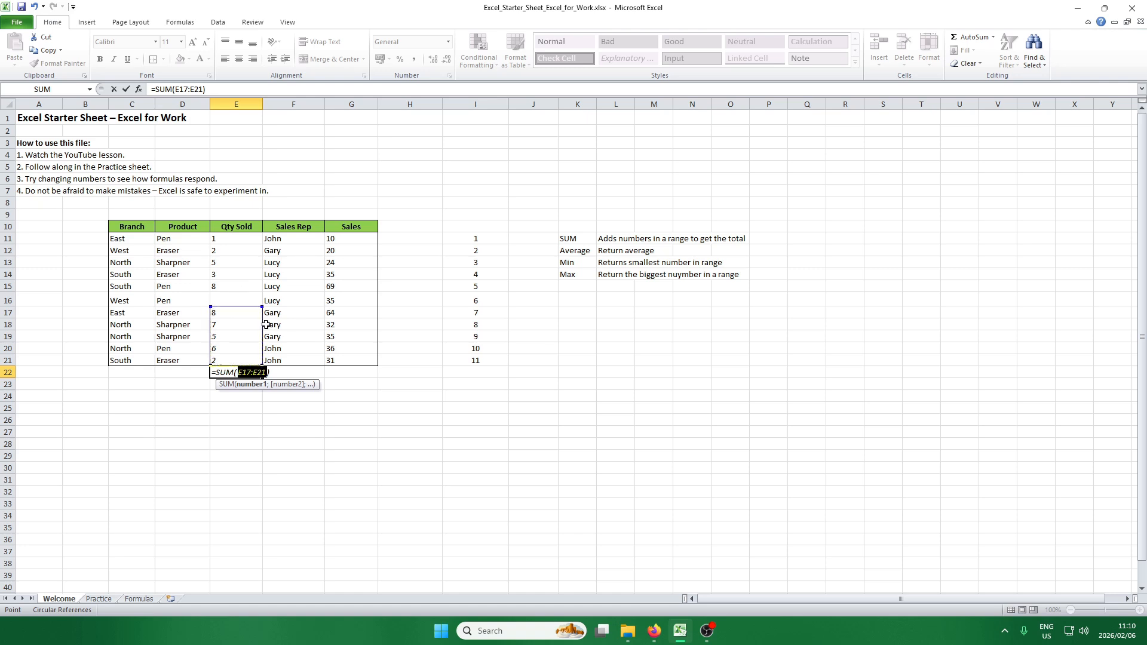
{"action": "key", "text": "Escape"}
{"action": "left_click", "coordinate": [226, 302]}
{"action": "type", "text": "9"}
{"action": "key", "text": "Return"}
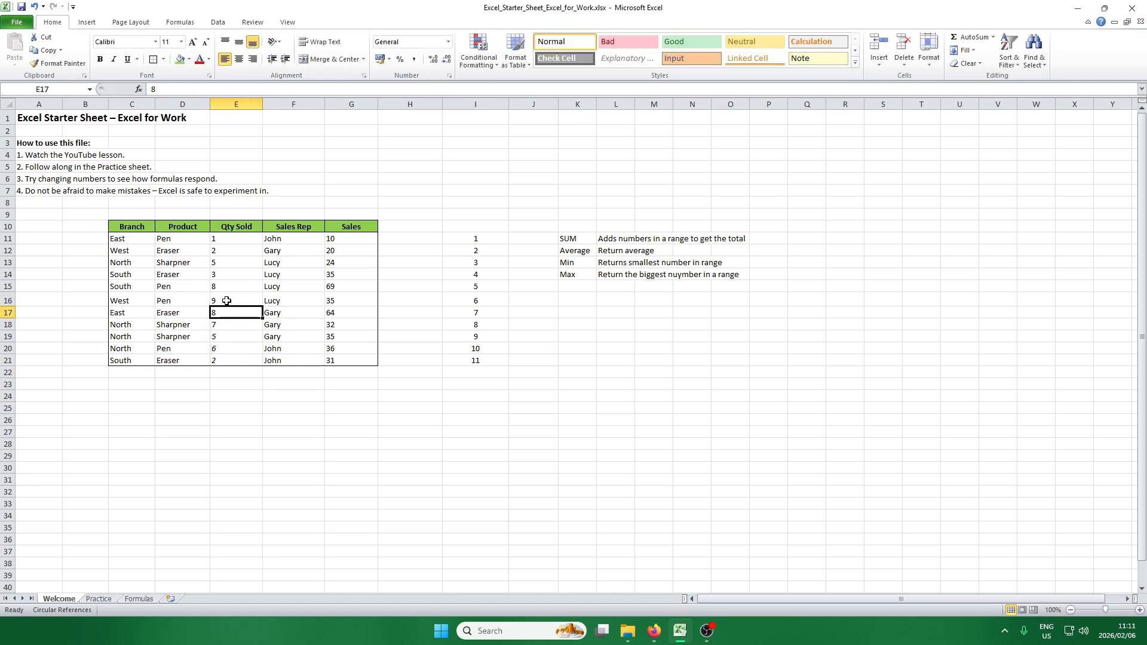
- Sum the complete Qty Sold range E11:E21 in cell E22 with AutoSum
{"action": "left_click", "coordinate": [239, 370]}
{"action": "left_click", "coordinate": [969, 37]}
{"action": "key", "text": "Return"}
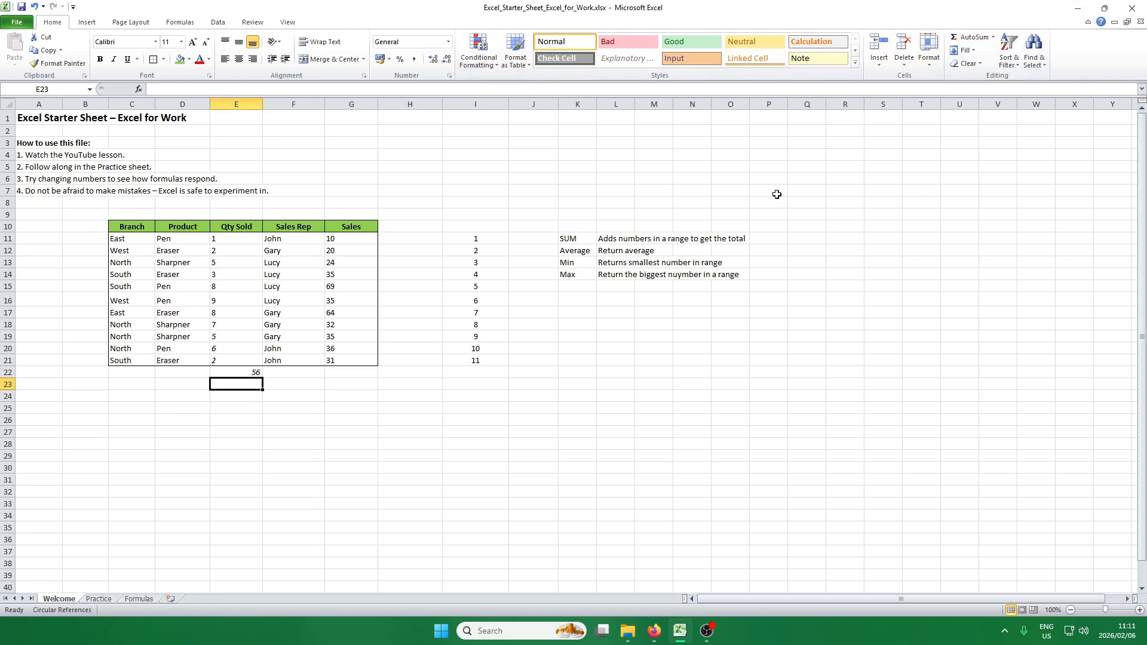
{"action": "left_click", "coordinate": [355, 412]}
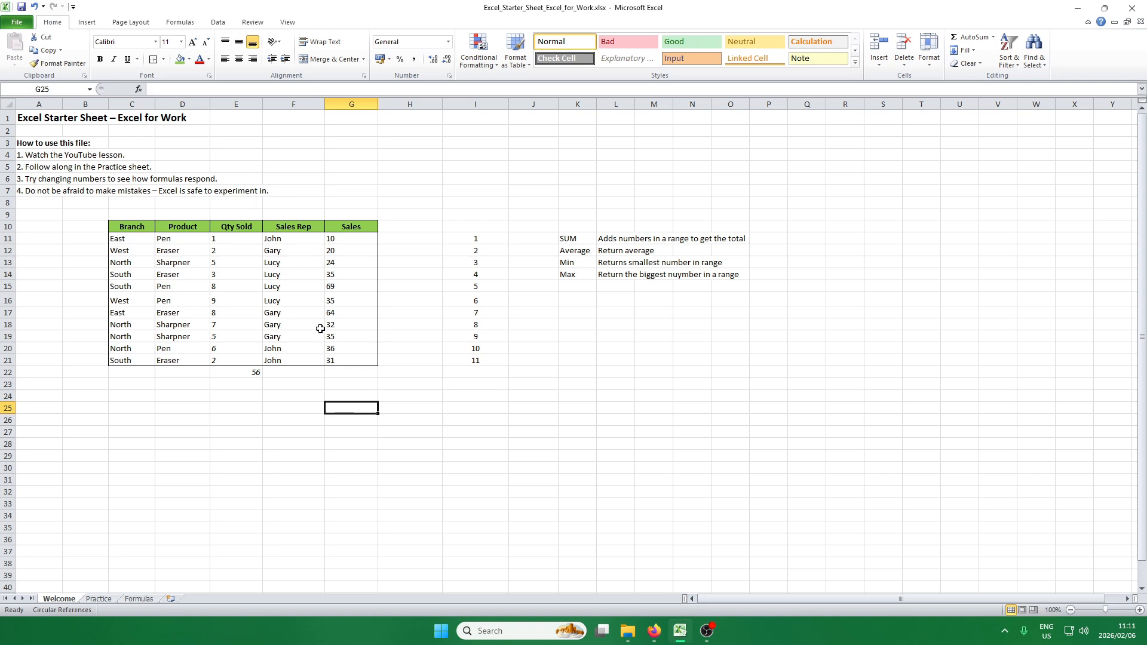
- Start a manual formula in cell E23 with the suggested SUM function
{"action": "left_click", "coordinate": [252, 386]}
{"action": "type", "text": "="}
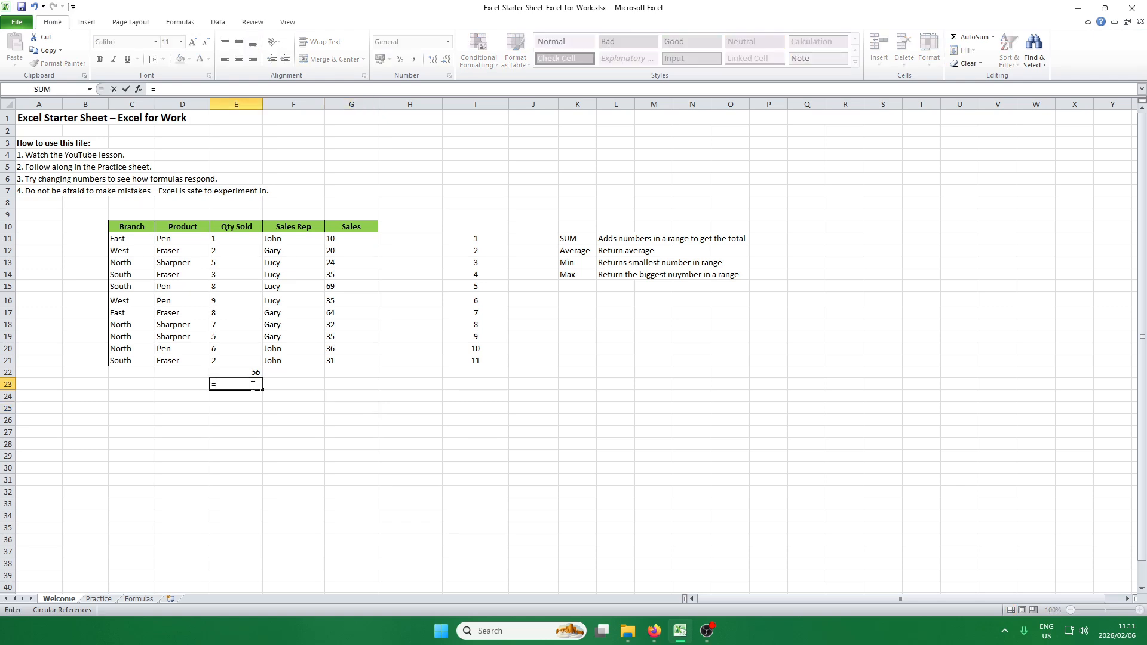
{"action": "type", "text": "sum"}
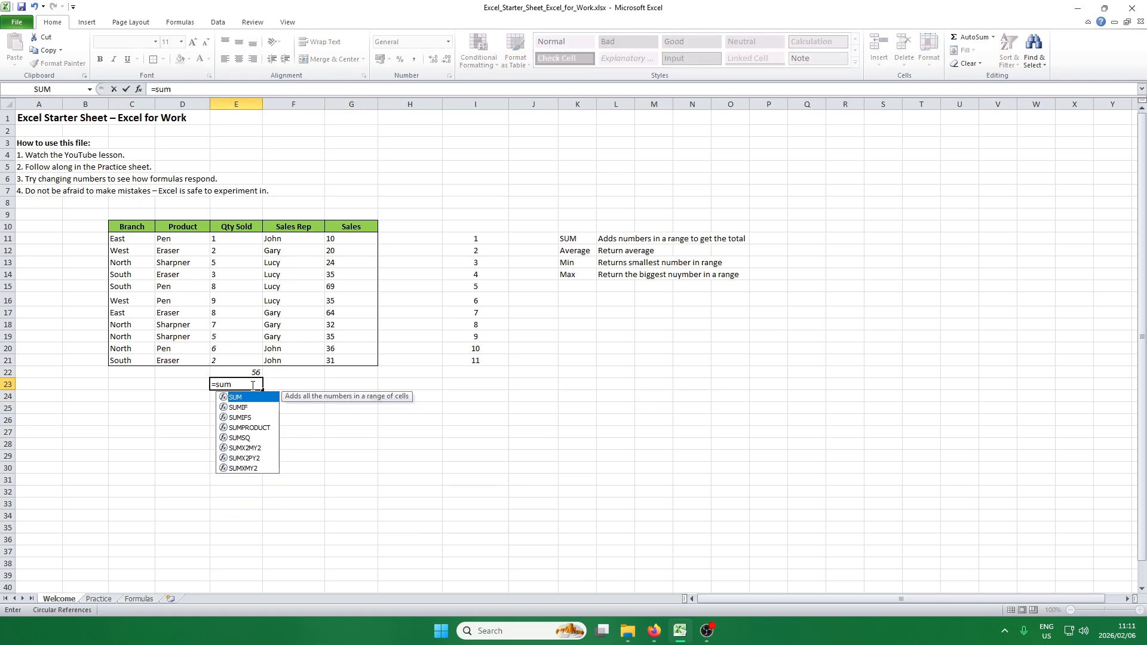
{"action": "key", "text": "BackSpace"}
{"action": "key", "text": "BackSpace"}
{"action": "key", "text": "BackSpace"}
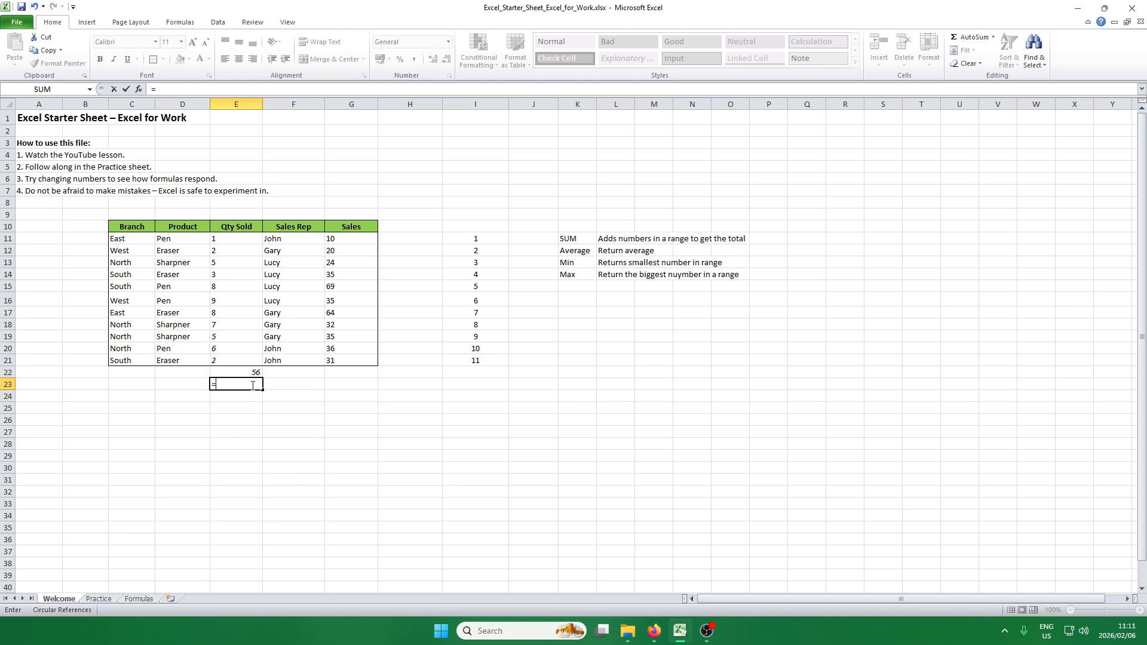
{"action": "type", "text": "su"}
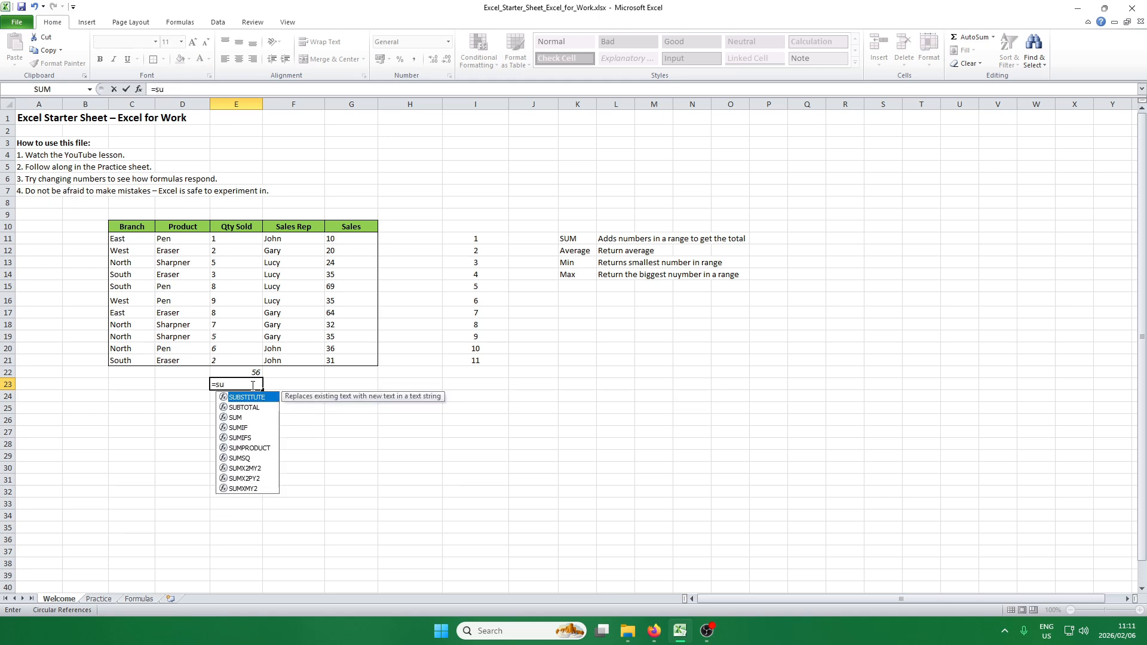
{"action": "key", "text": "Down"}
{"action": "key", "text": "Down"}
{"action": "key", "text": "Down"}
{"action": "key", "text": "Down"}
{"action": "key", "text": "Up"}
{"action": "key", "text": "Up"}
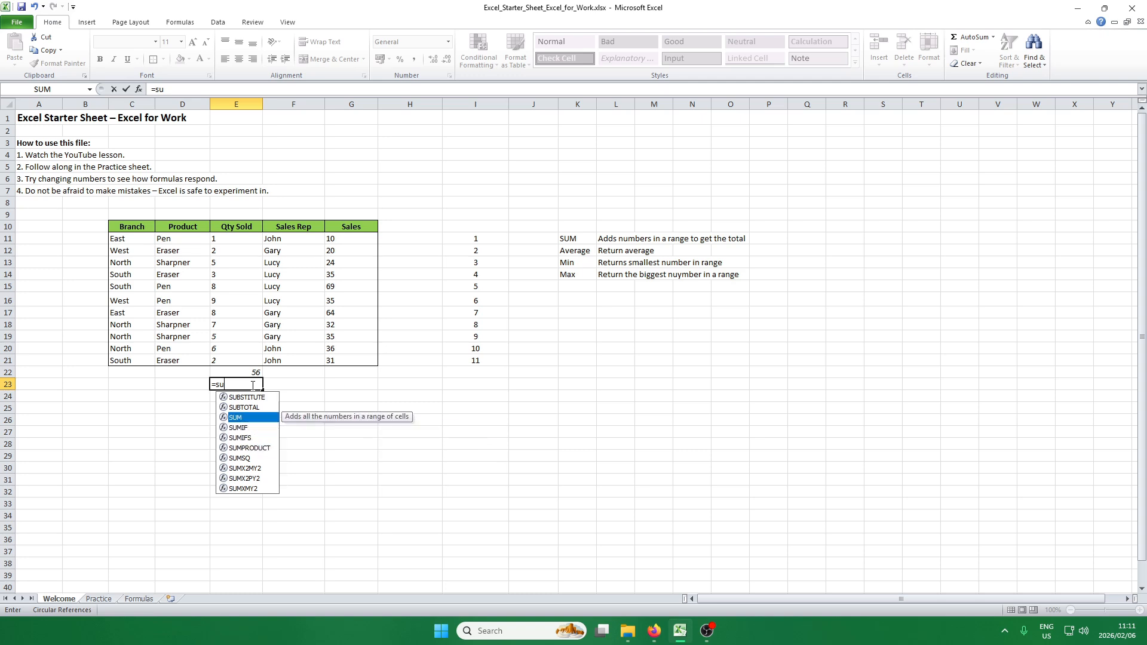
{"action": "key", "text": "Tab"}
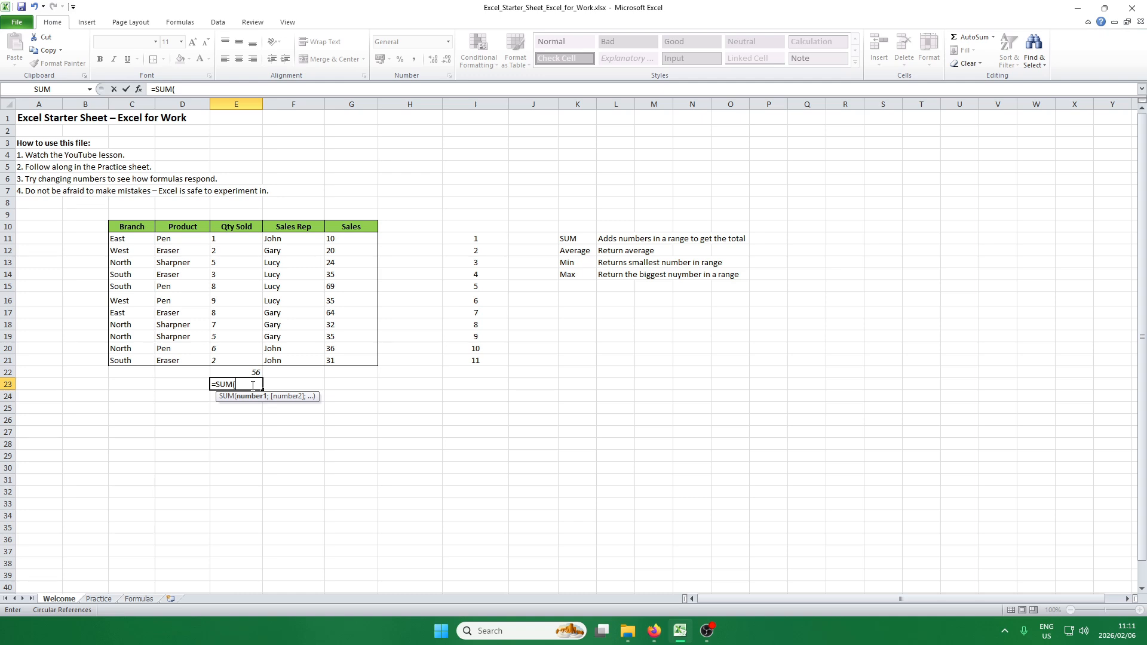
- Complete the SUM formula in E23 by adding each cell from E11 to E21 individually with plus signs
{"action": "left_click", "coordinate": [240, 239]}
{"action": "type", "text": "+"}
{"action": "left_click", "coordinate": [237, 252]}
{"action": "type", "text": "+"}
{"action": "left_click", "coordinate": [239, 264]}
{"action": "type", "text": "+"}
{"action": "left_click", "coordinate": [237, 275]}
{"action": "type", "text": "+"}
{"action": "left_click", "coordinate": [238, 288]}
{"action": "type", "text": "+"}
{"action": "left_click", "coordinate": [230, 301]}
{"action": "type", "text": "+"}
{"action": "left_click", "coordinate": [242, 313]}
{"action": "type", "text": "+"}
{"action": "left_click", "coordinate": [247, 324]}
{"action": "type", "text": "+"}
{"action": "left_click", "coordinate": [244, 337]}
{"action": "type", "text": "+"}
{"action": "left_click", "coordinate": [247, 350]}
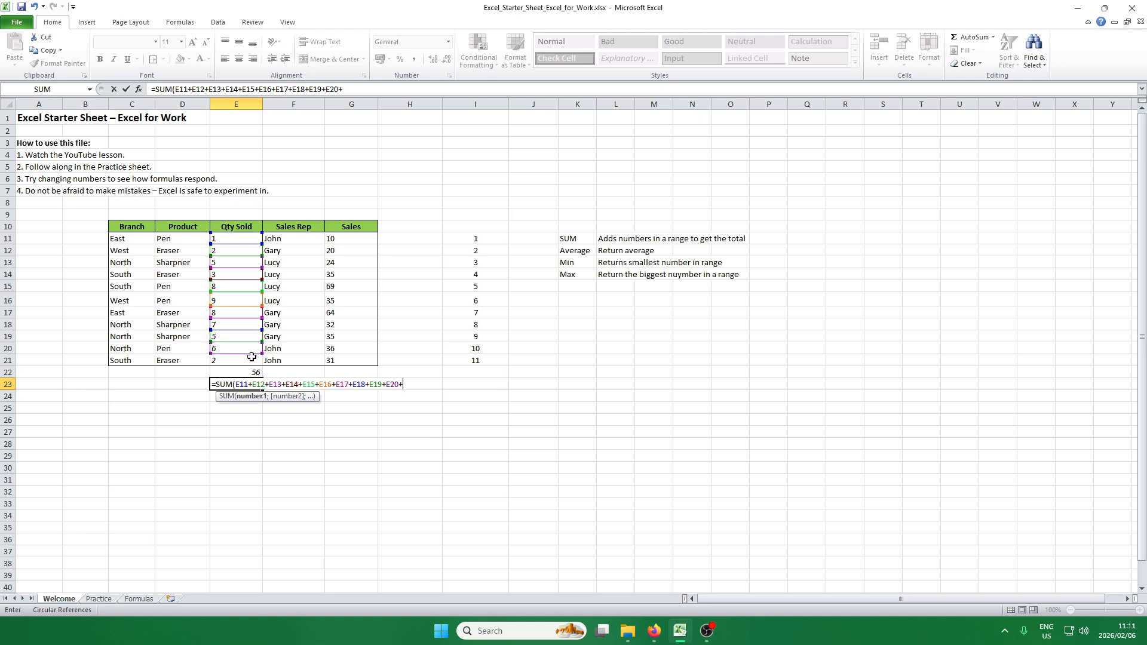
{"action": "type", "text": "+"}
{"action": "left_click", "coordinate": [247, 360]}
{"action": "type", "text": ")"}
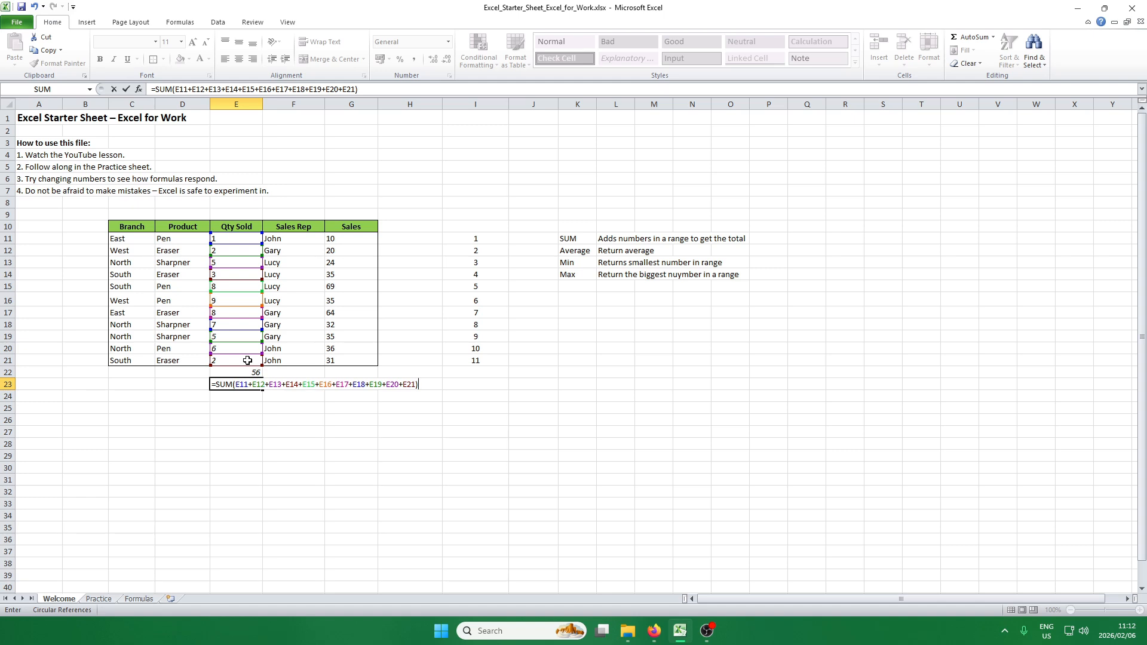
{"action": "key", "text": "Return"}
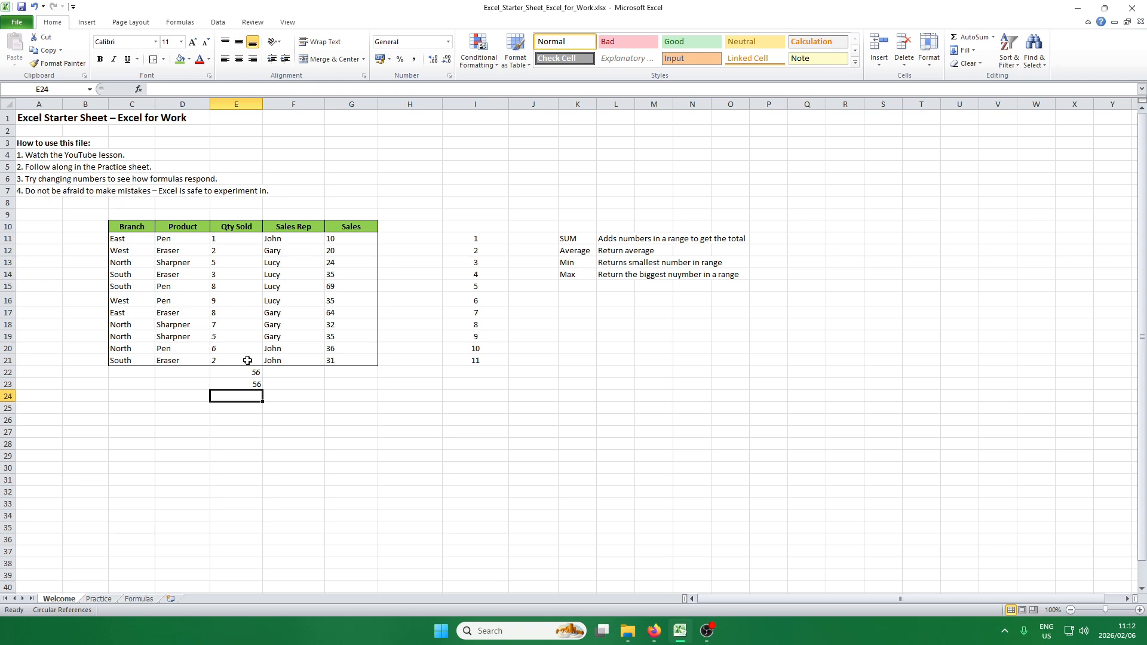
- Enter the formula =SUM(E11:E21) in cell E24 to total the Qty Sold range
{"action": "type", "text": "="}
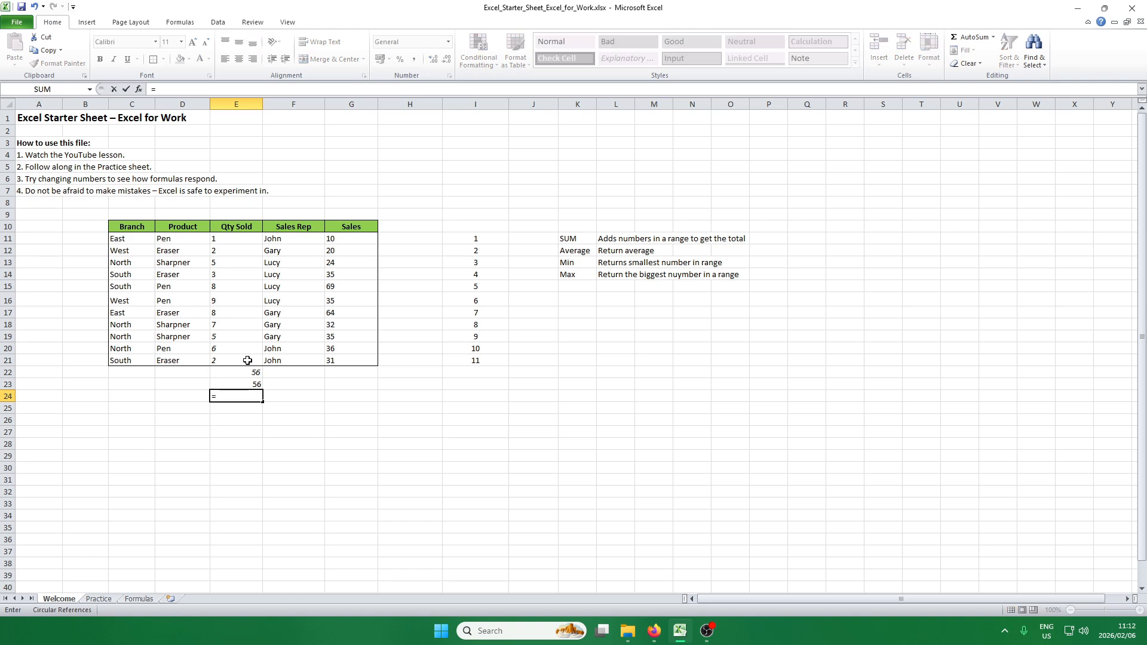
{"action": "type", "text": "sum"}
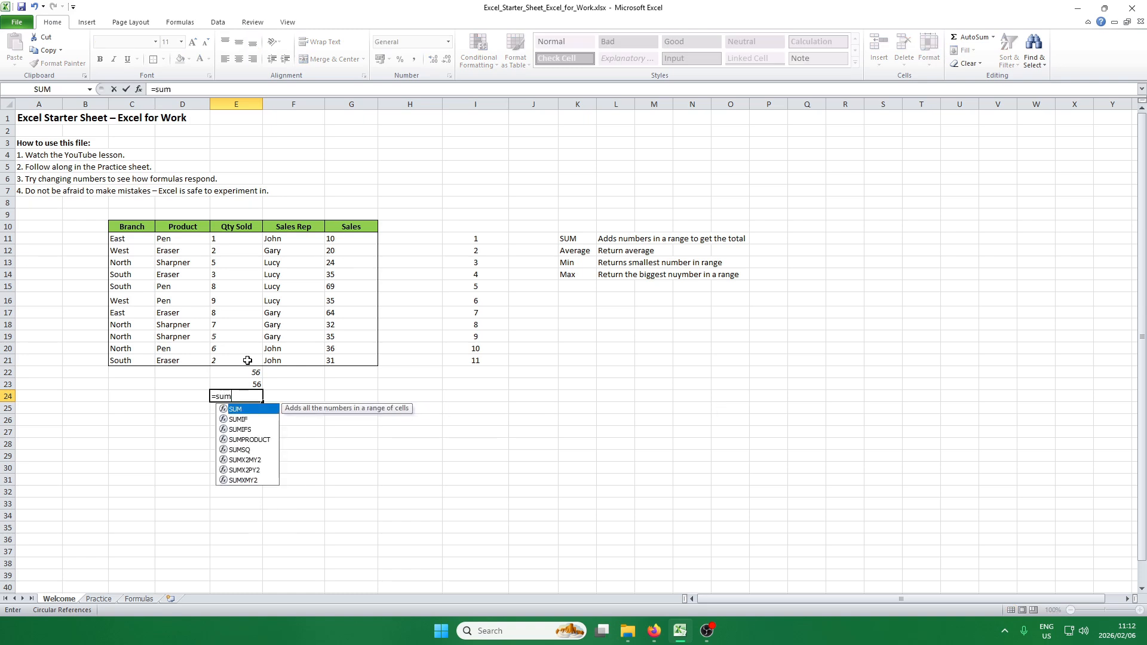
{"action": "key", "text": "Tab"}
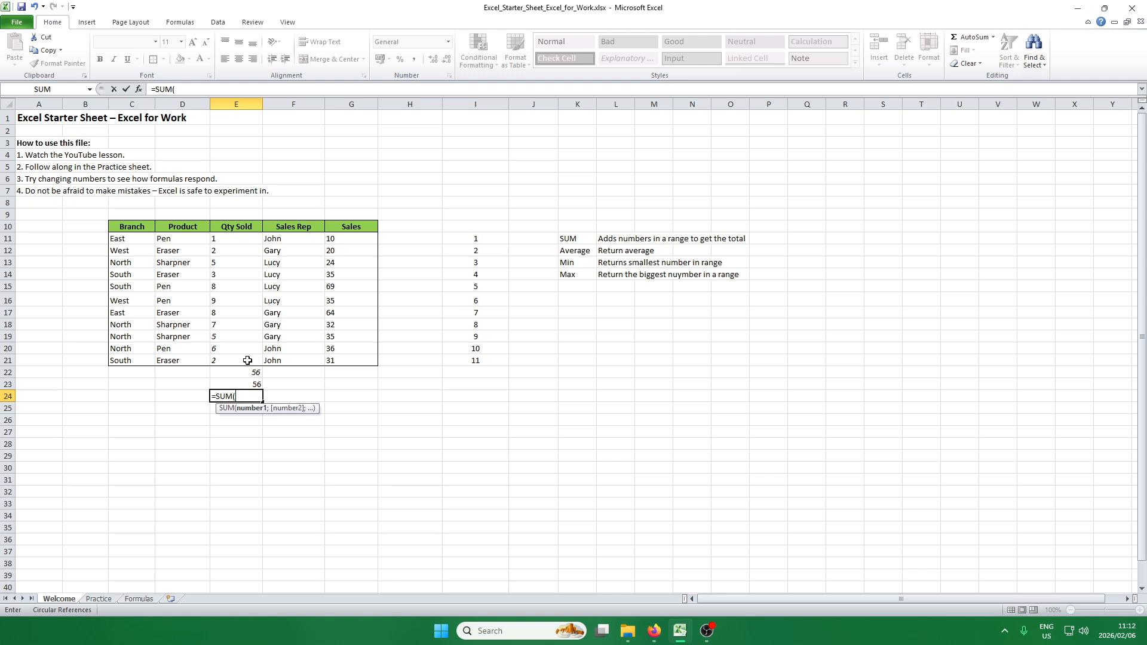
{"action": "left_click_drag", "start_coordinate": [236, 240], "coordinate": [228, 359]}
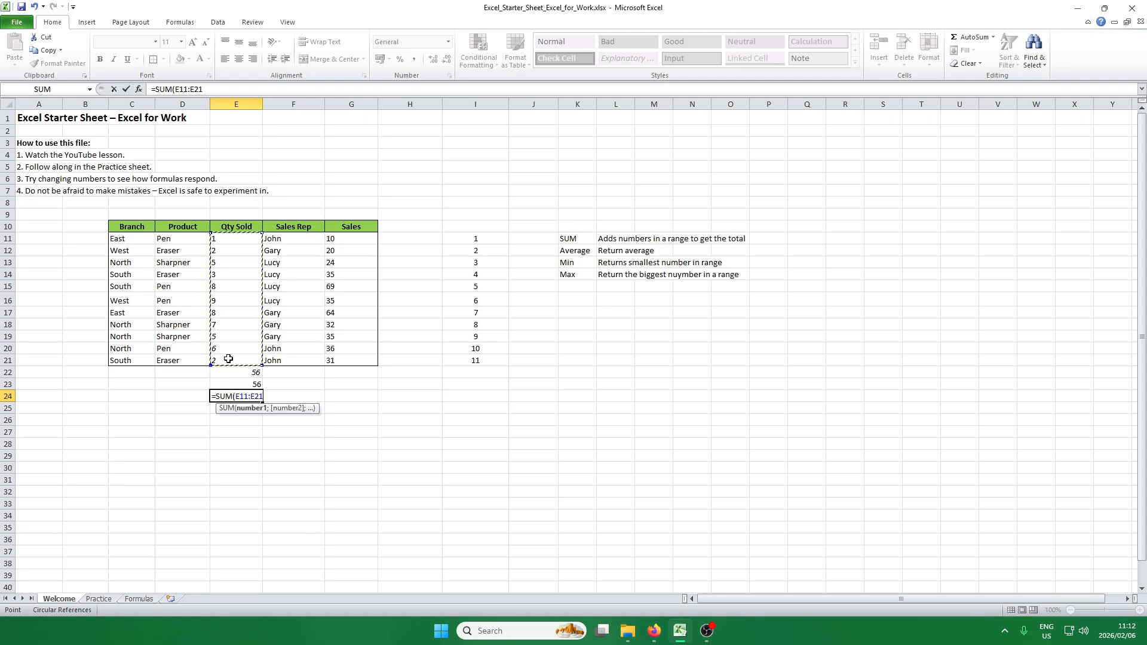
{"action": "type", "text": ")"}
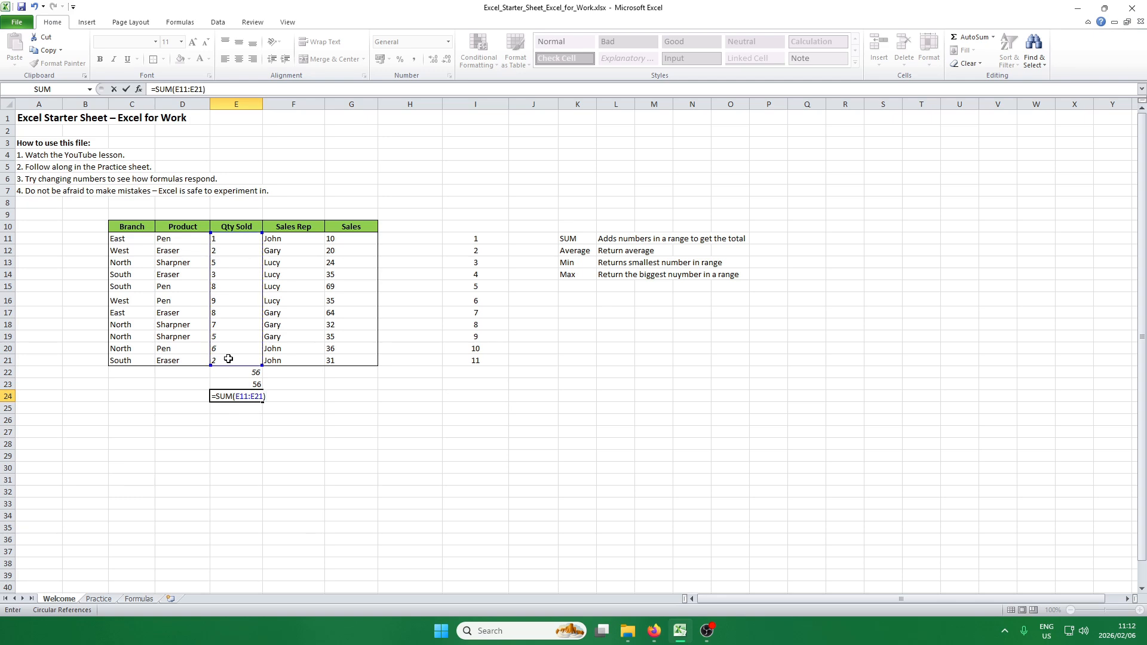
{"action": "key", "text": "Return"}
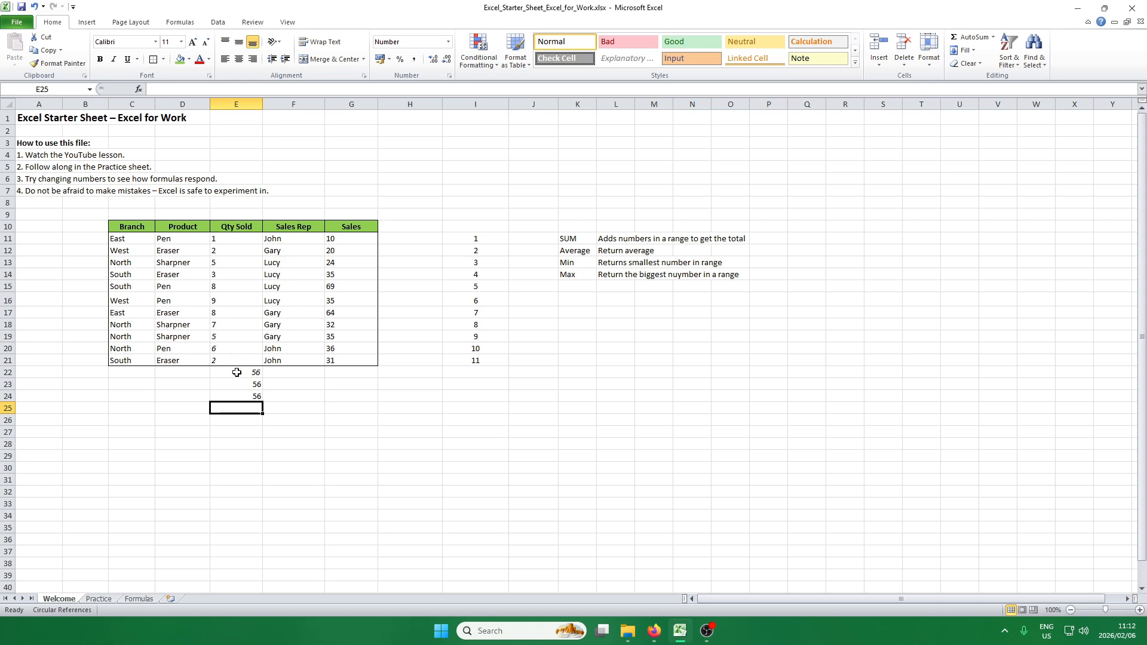
- Examine the function arguments of the SUM formula in cell E24 without changing them
{"action": "left_click", "coordinate": [244, 399]}
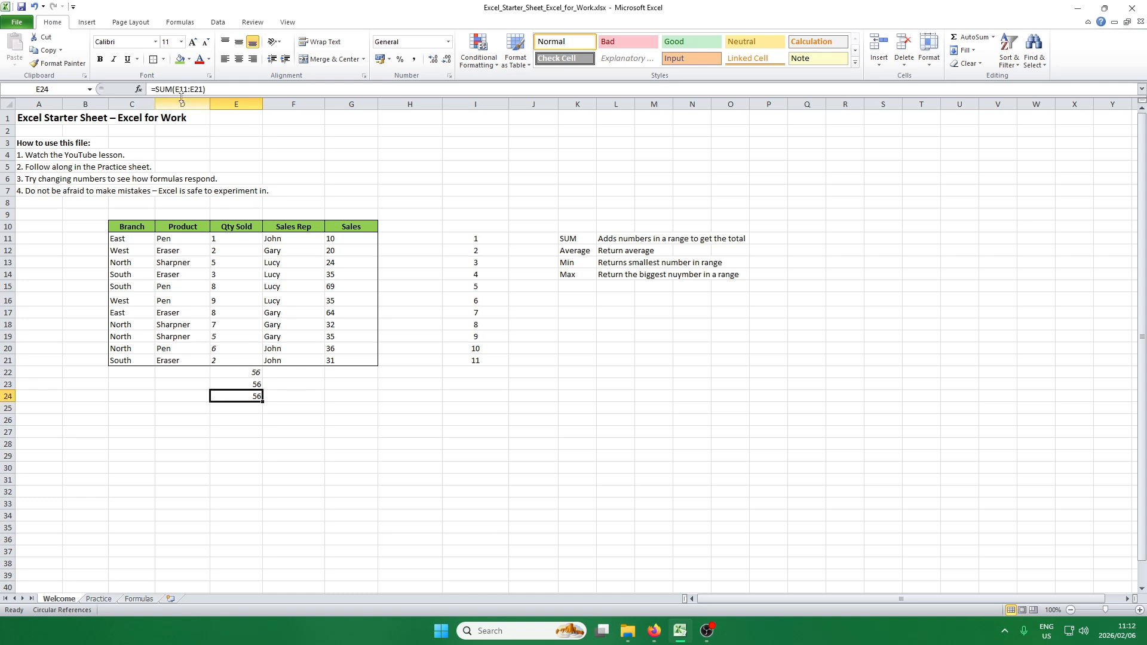
{"action": "left_click", "coordinate": [139, 90]}
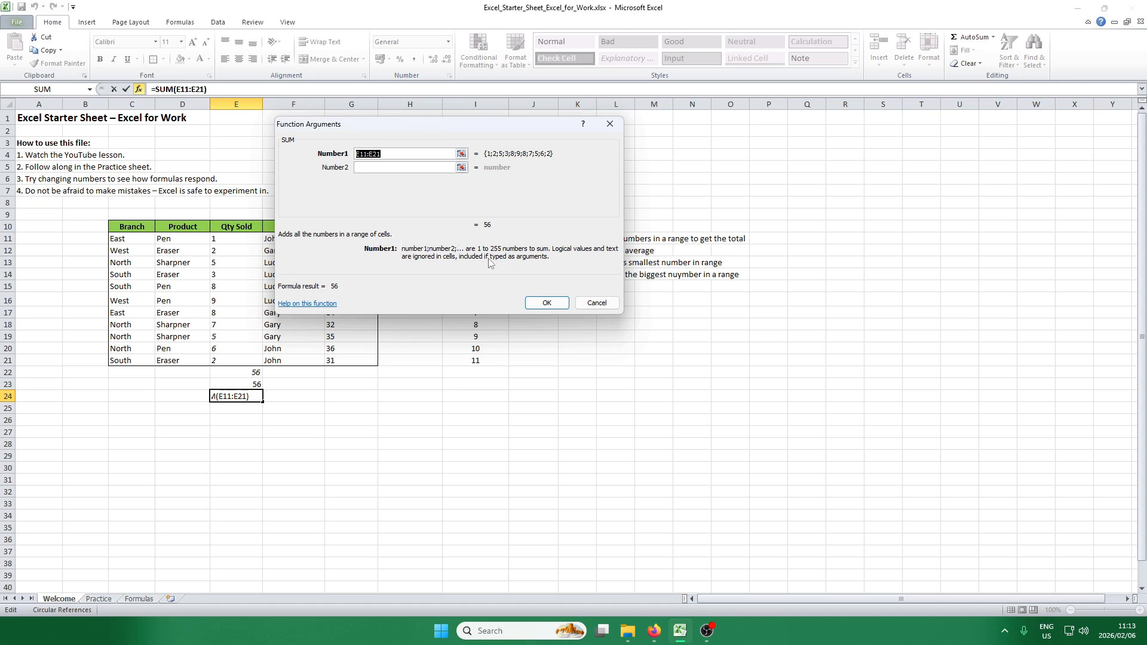
{"action": "left_click", "coordinate": [590, 304]}
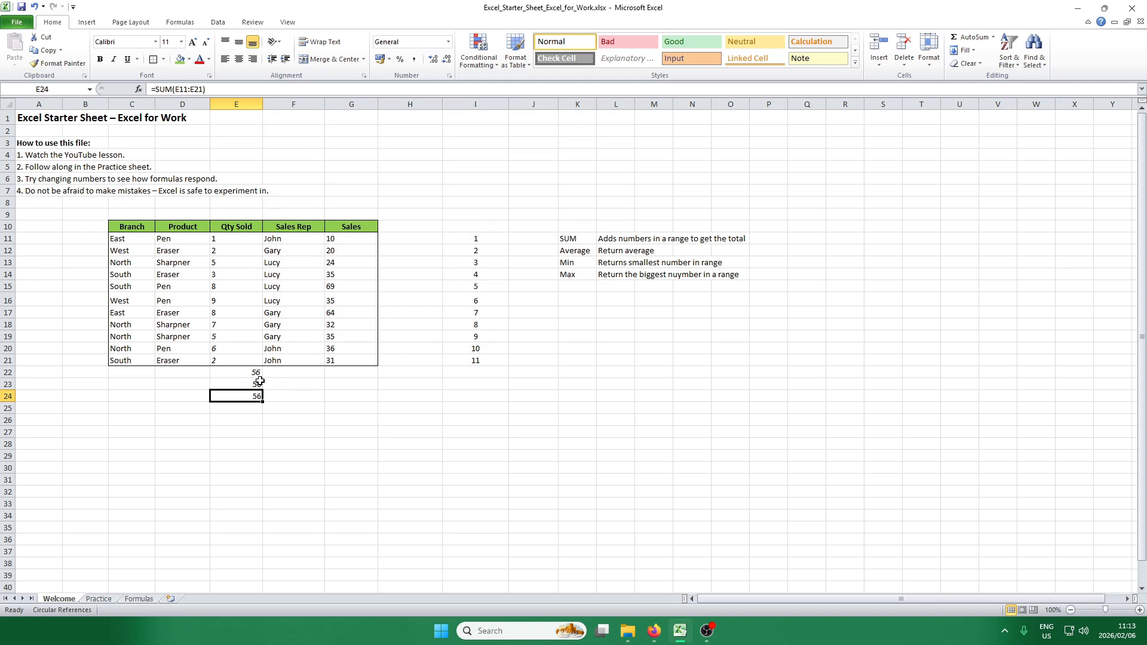
- Delete the three Qty Sold totals in cells E22:E24
{"action": "left_click_drag", "start_coordinate": [256, 373], "coordinate": [252, 395]}
{"action": "key", "text": "Delete"}
{"action": "left_click", "coordinate": [387, 400]}
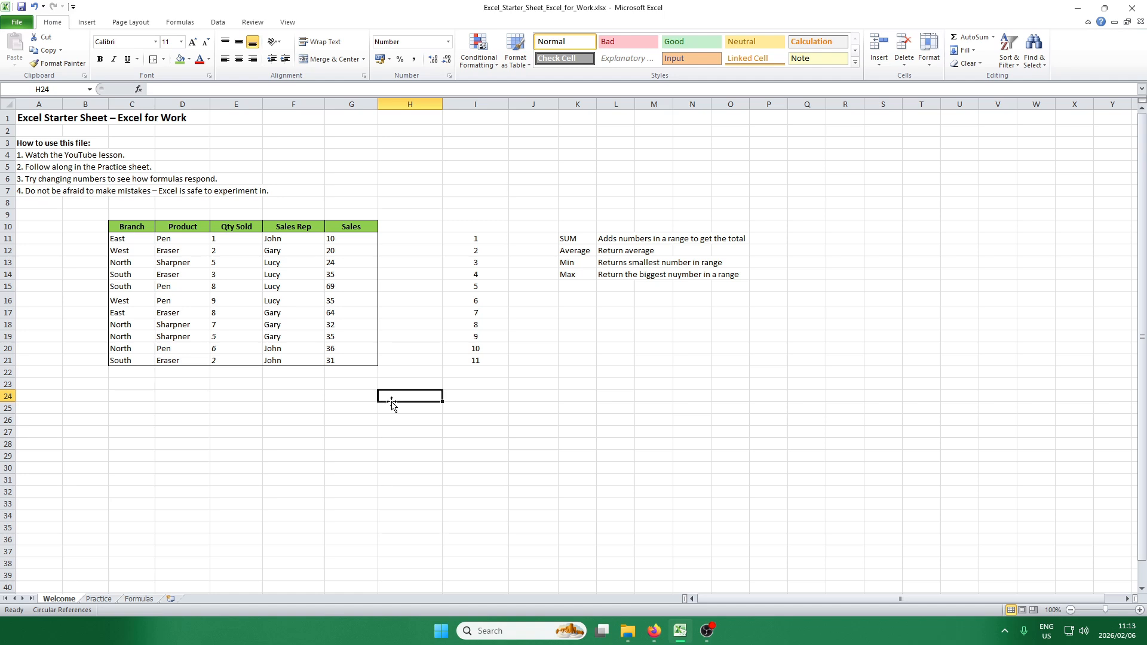
- Average the Qty Sold values E11:E21 in cell E22 with AutoSum's Average function
{"action": "left_click", "coordinate": [233, 374]}
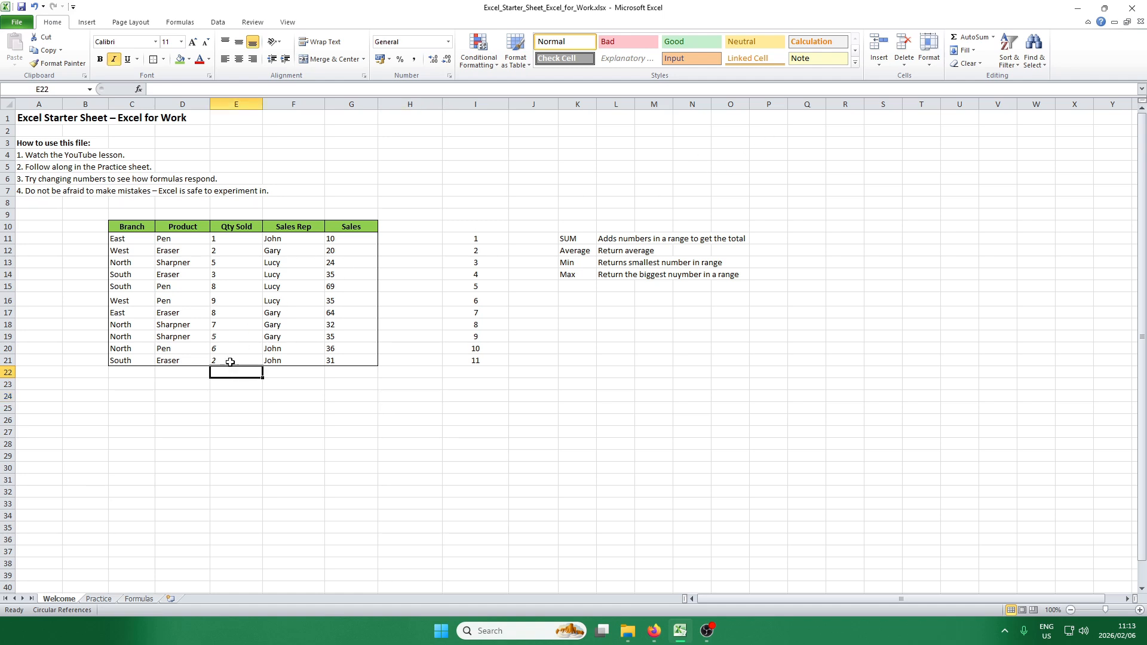
{"action": "left_click_drag", "start_coordinate": [223, 239], "coordinate": [230, 361]}
{"action": "left_click", "coordinate": [225, 374]}
{"action": "left_click", "coordinate": [993, 39]}
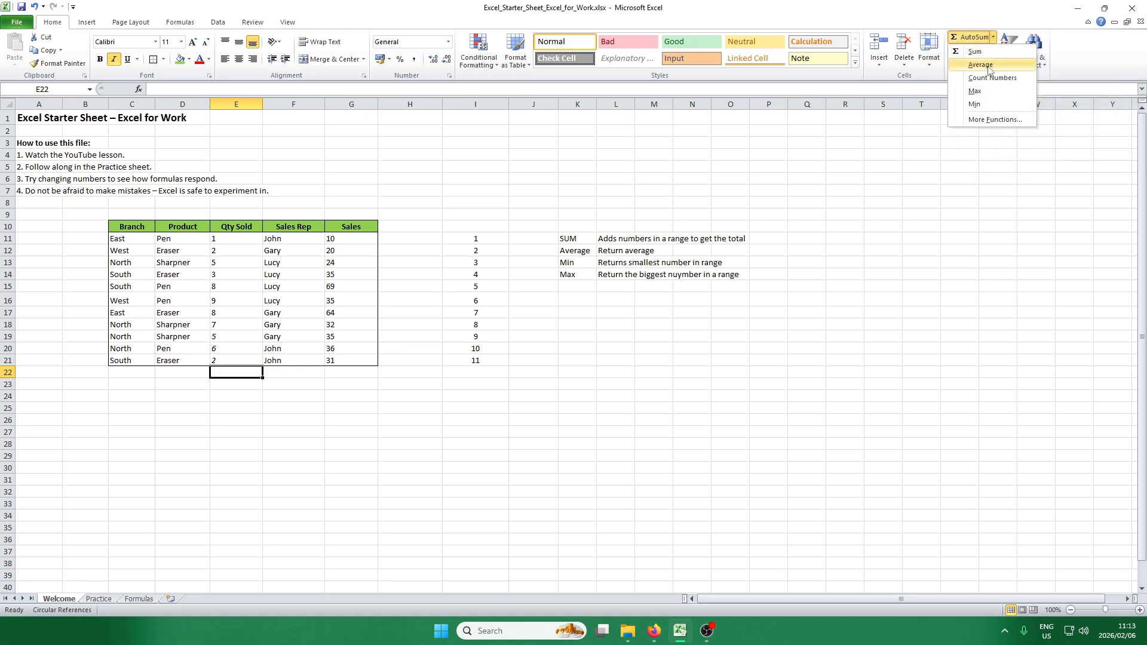
{"action": "left_click", "coordinate": [980, 65]}
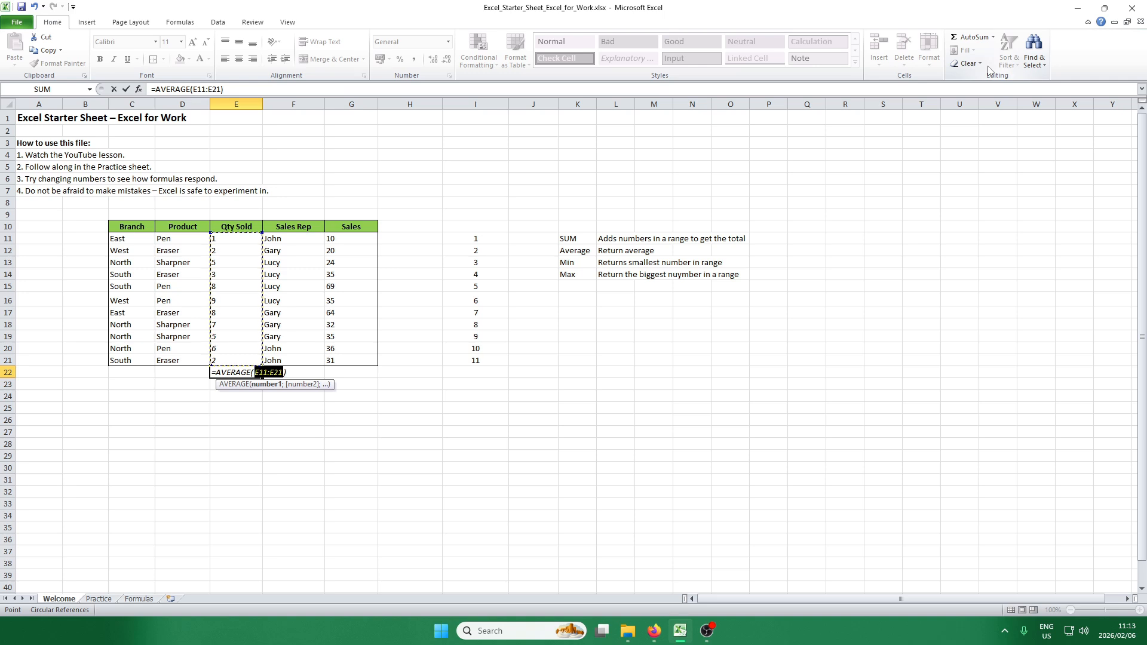
{"action": "key", "text": "Return"}
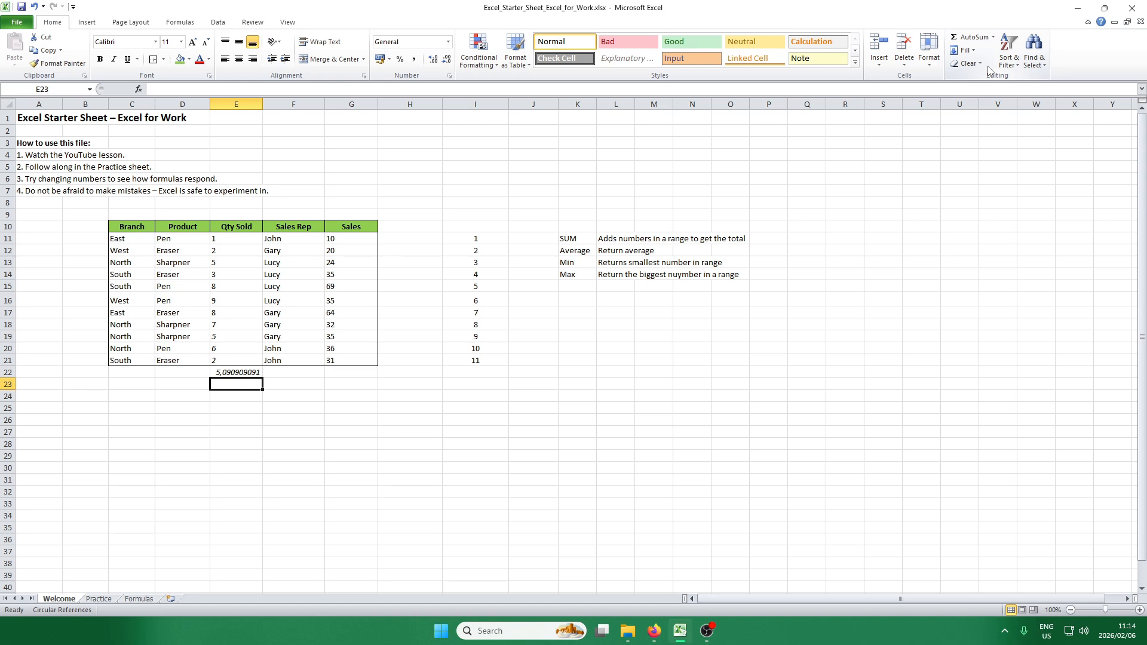
- Enter the formula =AVERAGE(E11:E21) in cell E23 to average the Qty Sold range
{"action": "type", "text": "="}
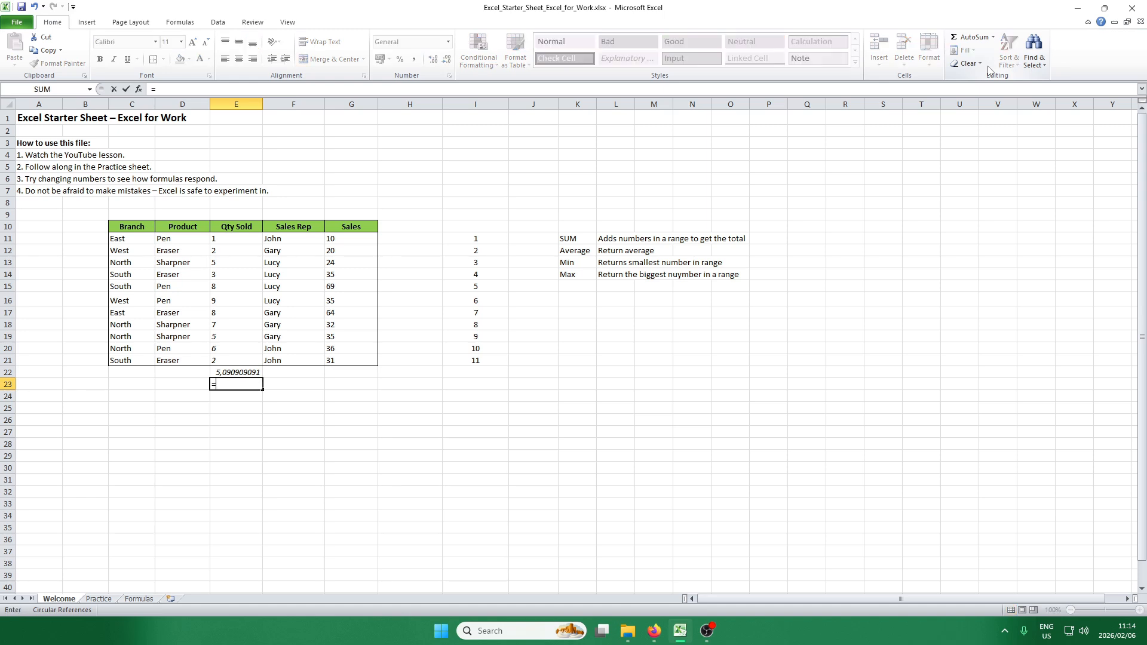
{"action": "type", "text": "average"}
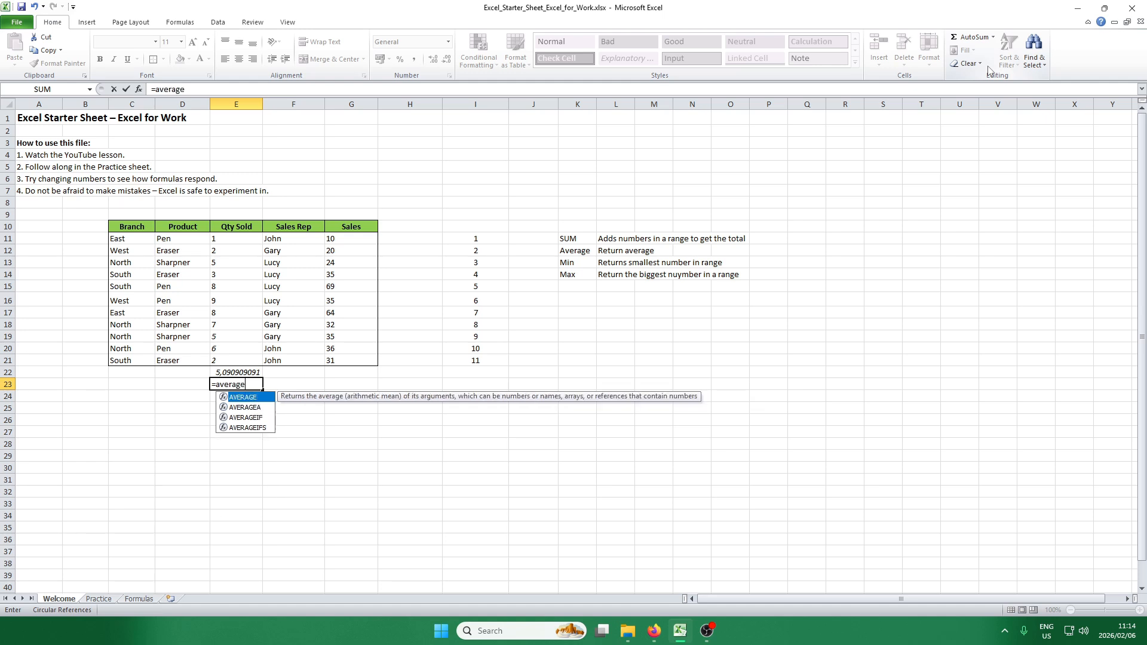
{"action": "key", "text": "Tab"}
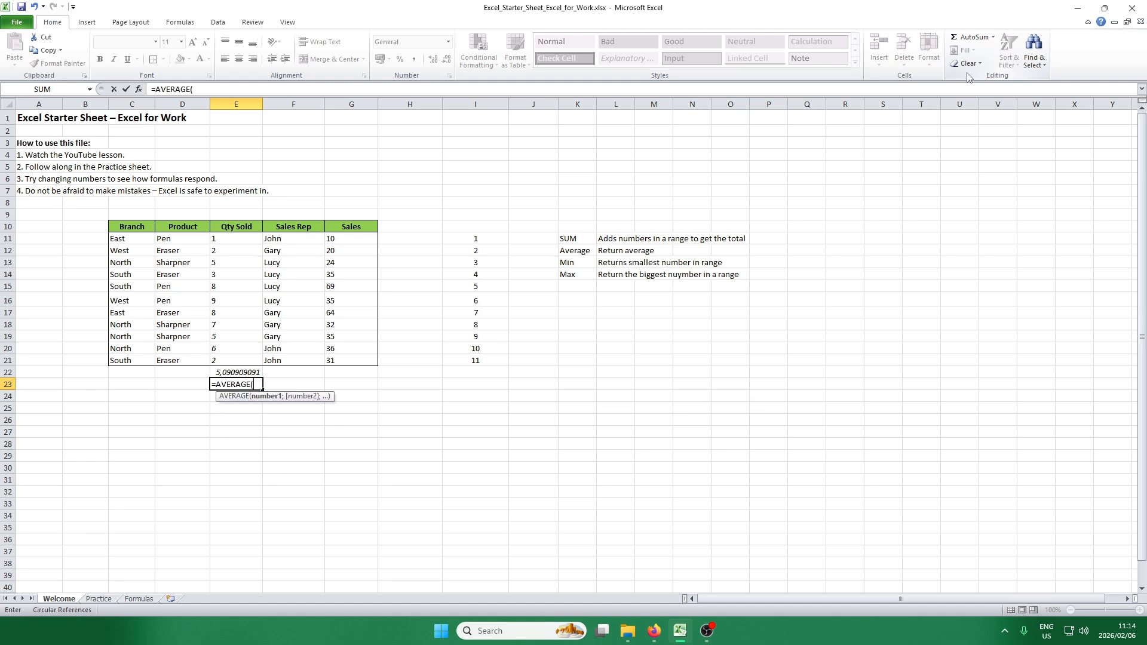
{"action": "left_click_drag", "start_coordinate": [251, 238], "coordinate": [249, 357]}
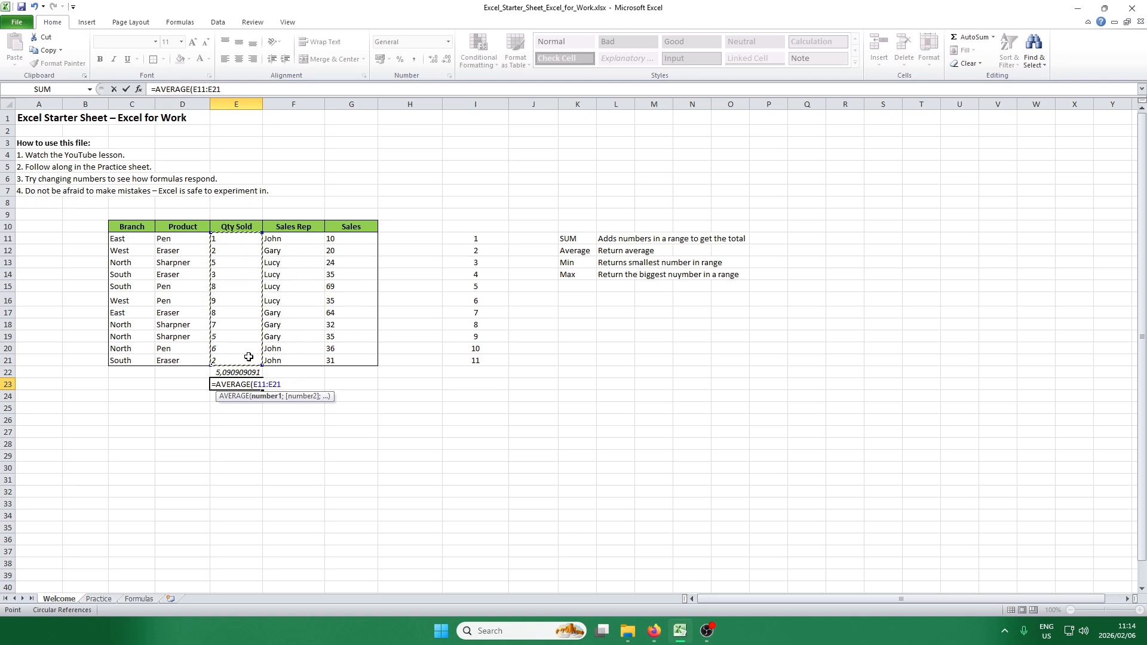
{"action": "key", "text": "Return"}
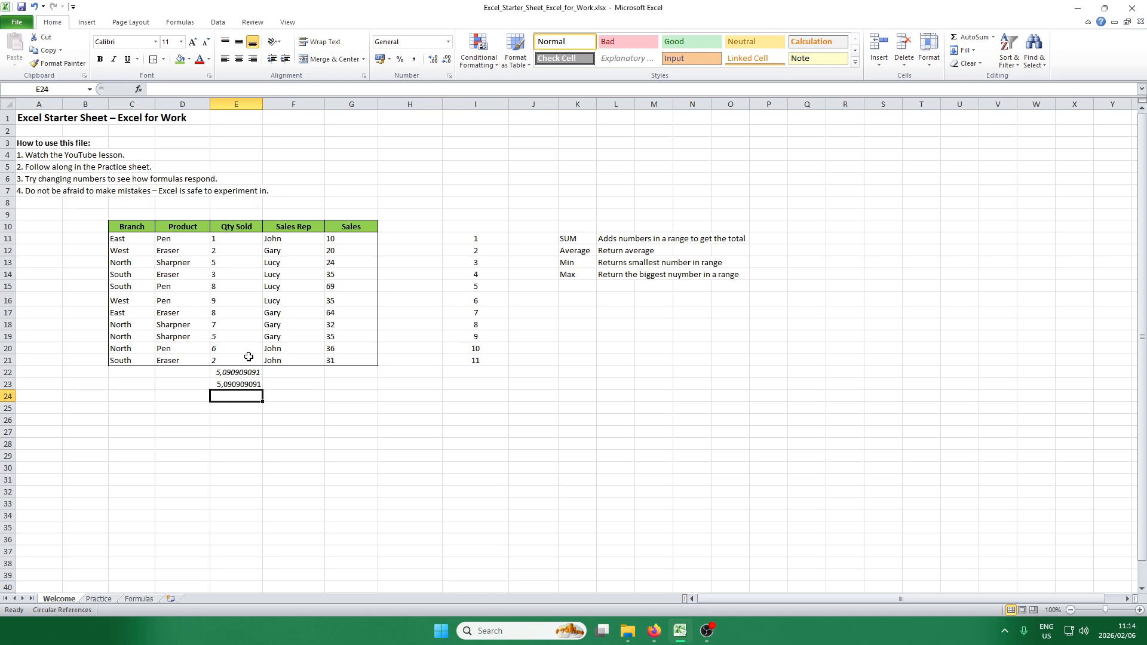
- Delete the two Qty Sold averages in cells E22:E23
{"action": "left_click_drag", "start_coordinate": [244, 373], "coordinate": [242, 387]}
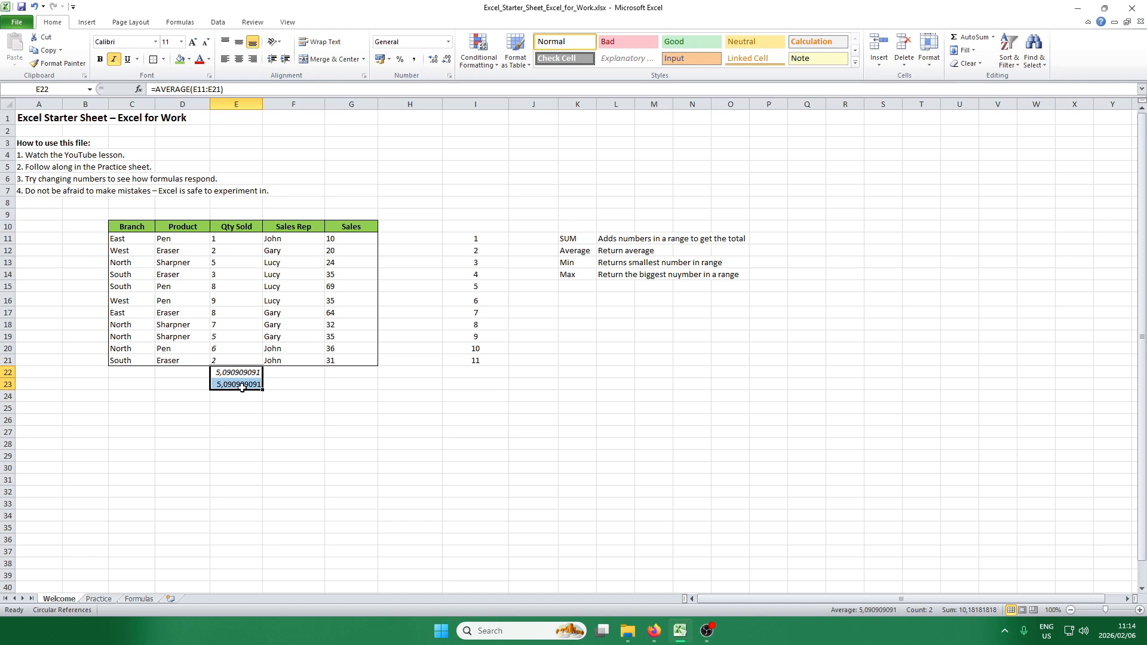
{"action": "key", "text": "Delete"}
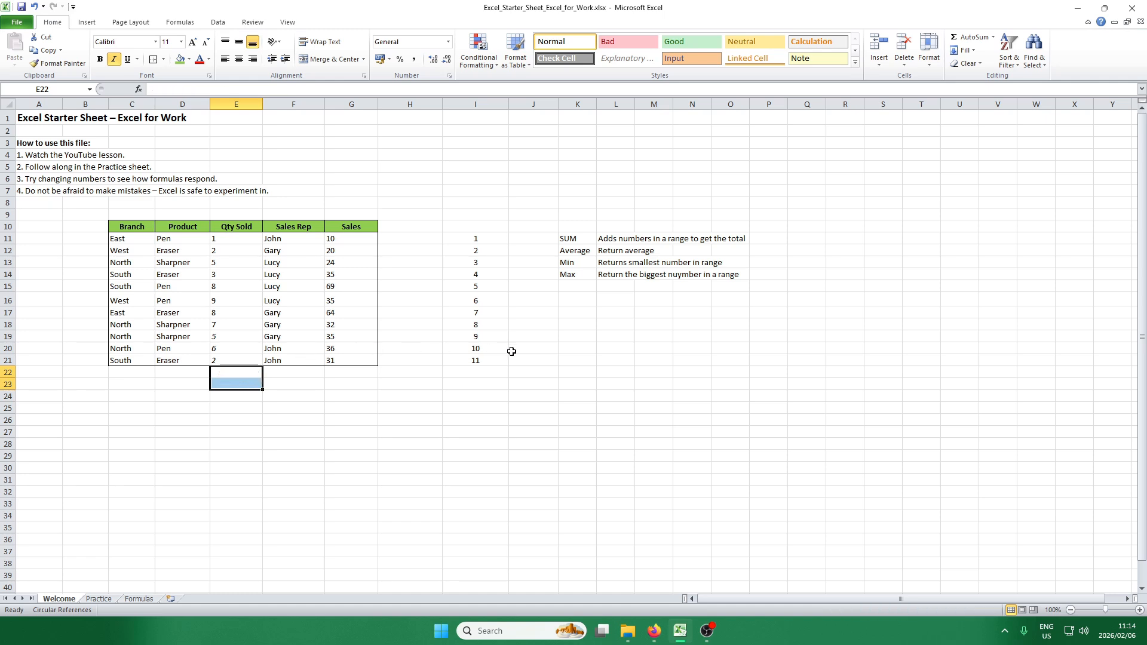
{"action": "left_click", "coordinate": [391, 412]}
- Find the smallest Qty Sold value in E11:E21 in cell E22 with AutoSum's Min function
{"action": "left_click", "coordinate": [242, 375]}
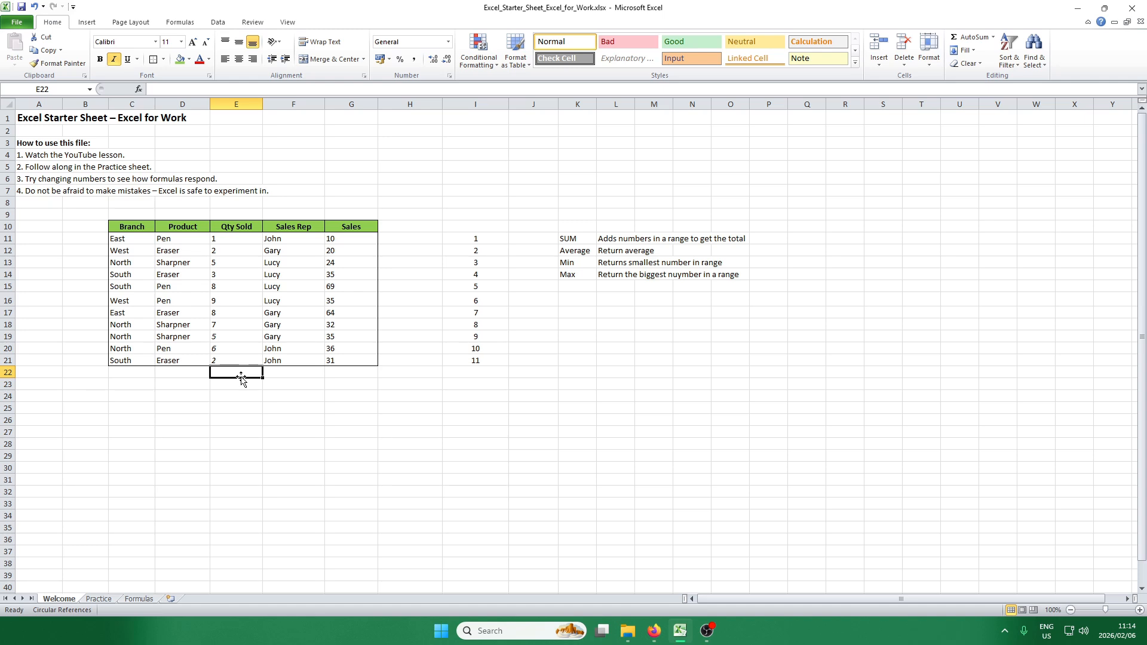
{"action": "left_click", "coordinate": [994, 37]}
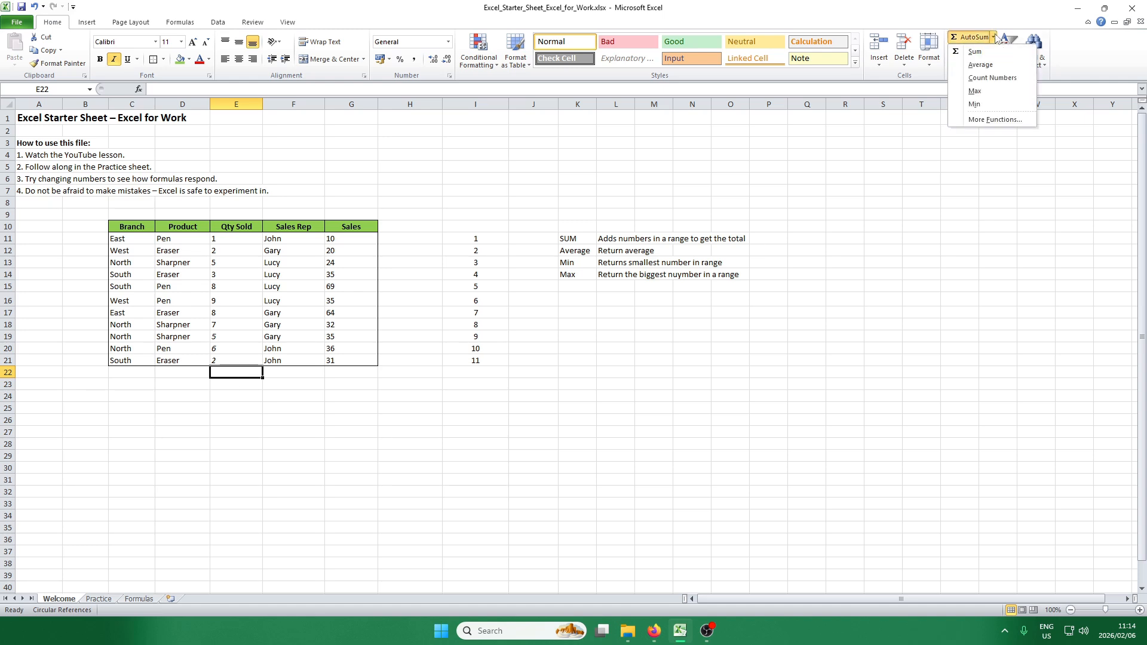
{"action": "left_click", "coordinate": [994, 107]}
{"action": "key", "text": "Return"}
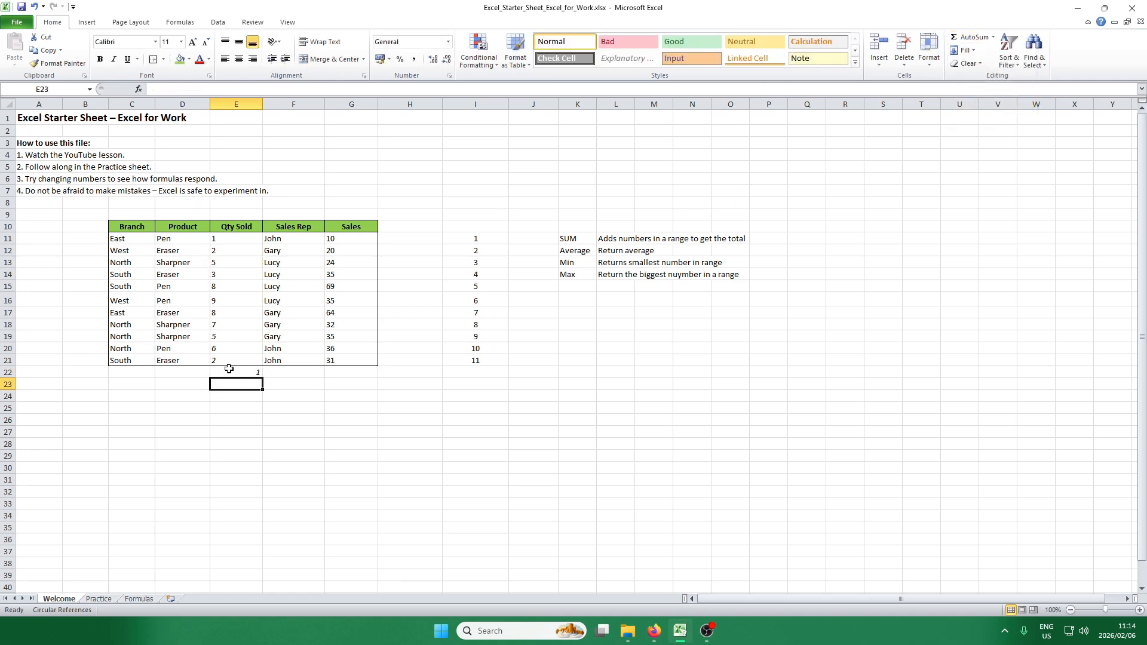
- Compare the MIN result with the first Qty Sold value and examine the formula's function arguments without changing them
{"action": "left_click", "coordinate": [238, 237]}
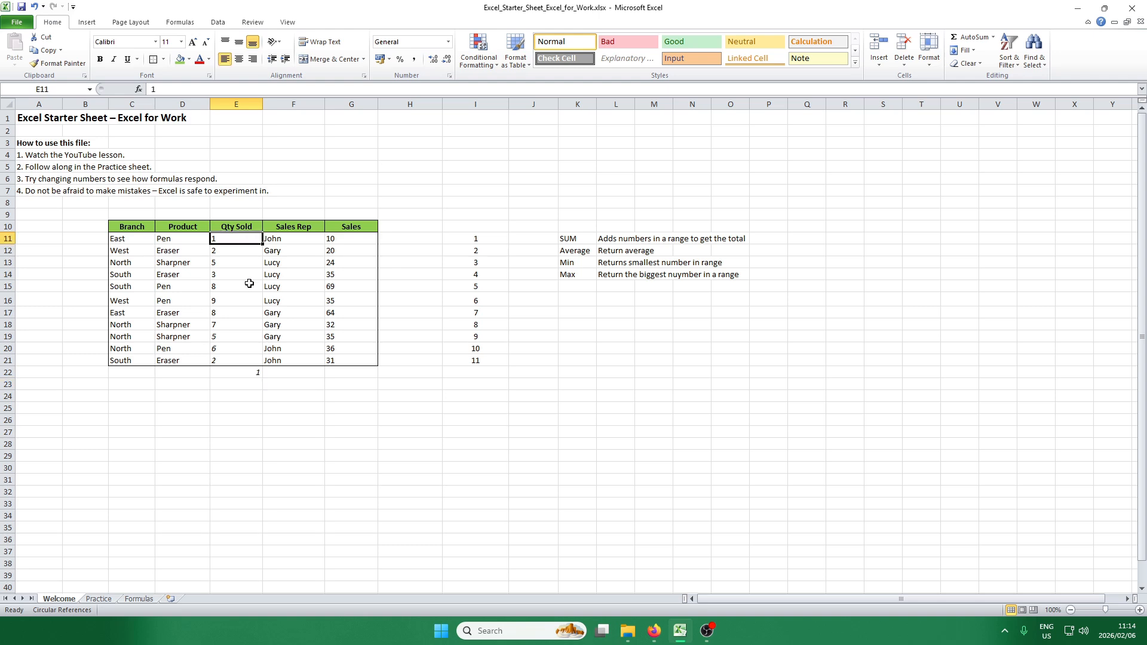
{"action": "left_click", "coordinate": [238, 370]}
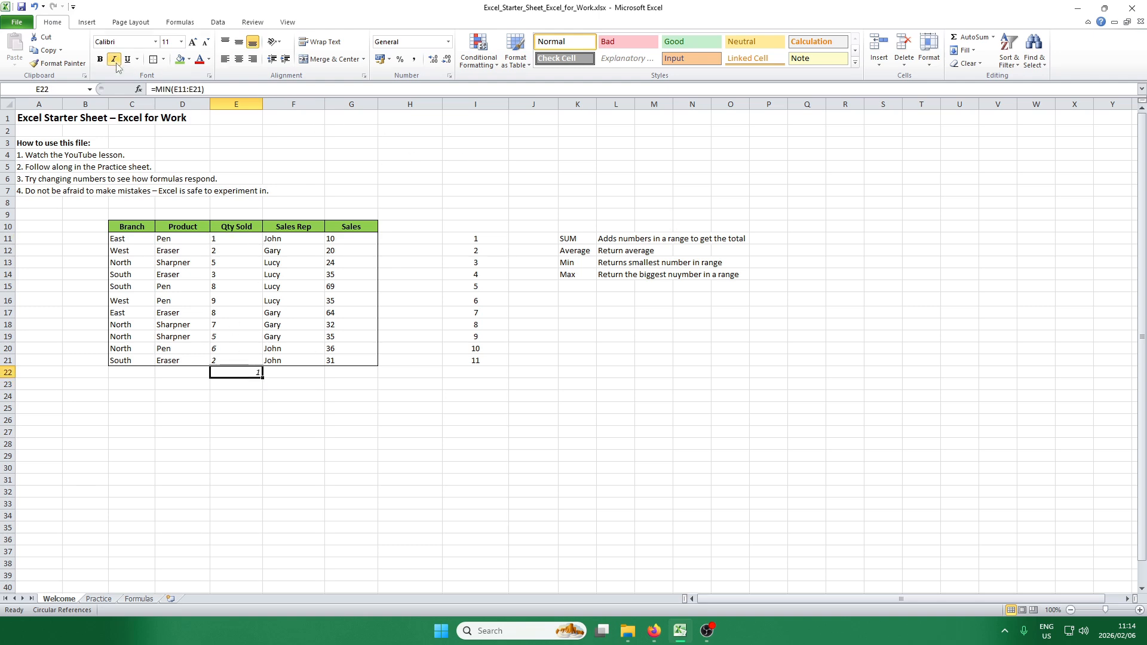
{"action": "left_click", "coordinate": [140, 89]}
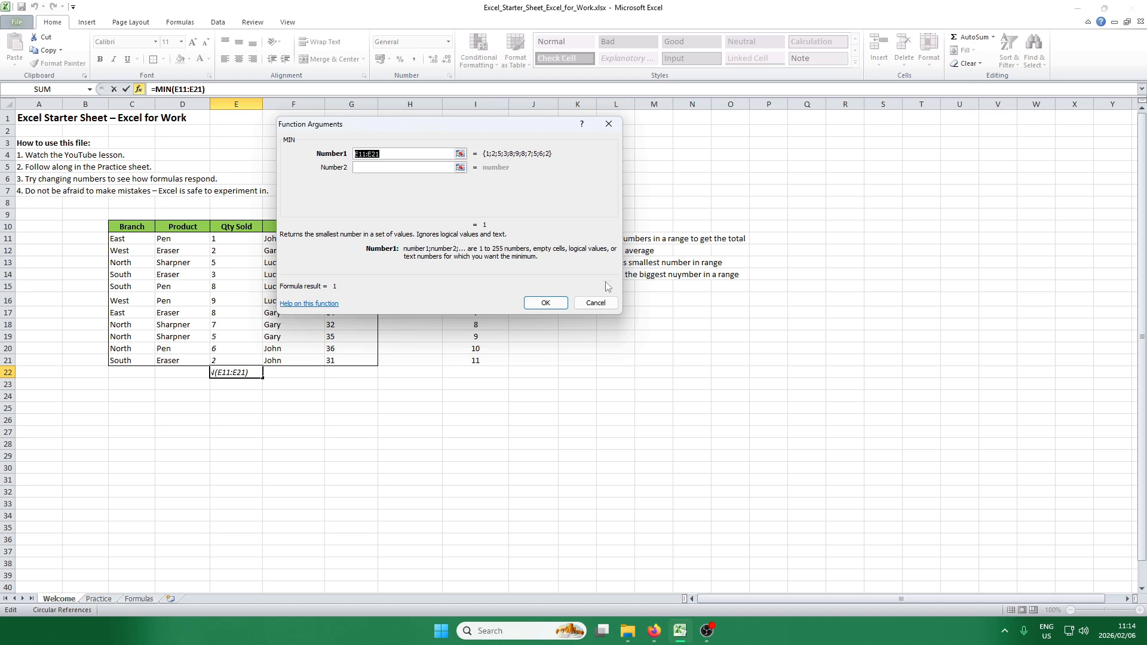
{"action": "left_click", "coordinate": [601, 303]}
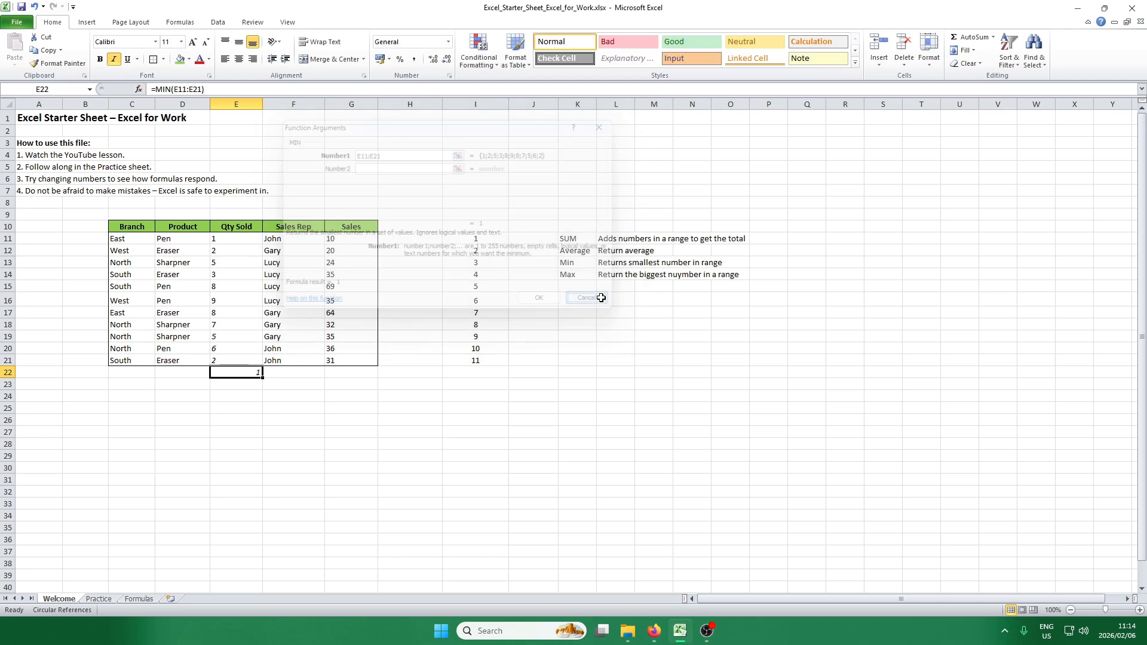
- Delete the MIN formula from cell E22 below the Qty Sold column
{"action": "left_click", "coordinate": [358, 399]}
{"action": "left_click", "coordinate": [253, 383]}
{"action": "left_click", "coordinate": [256, 375]}
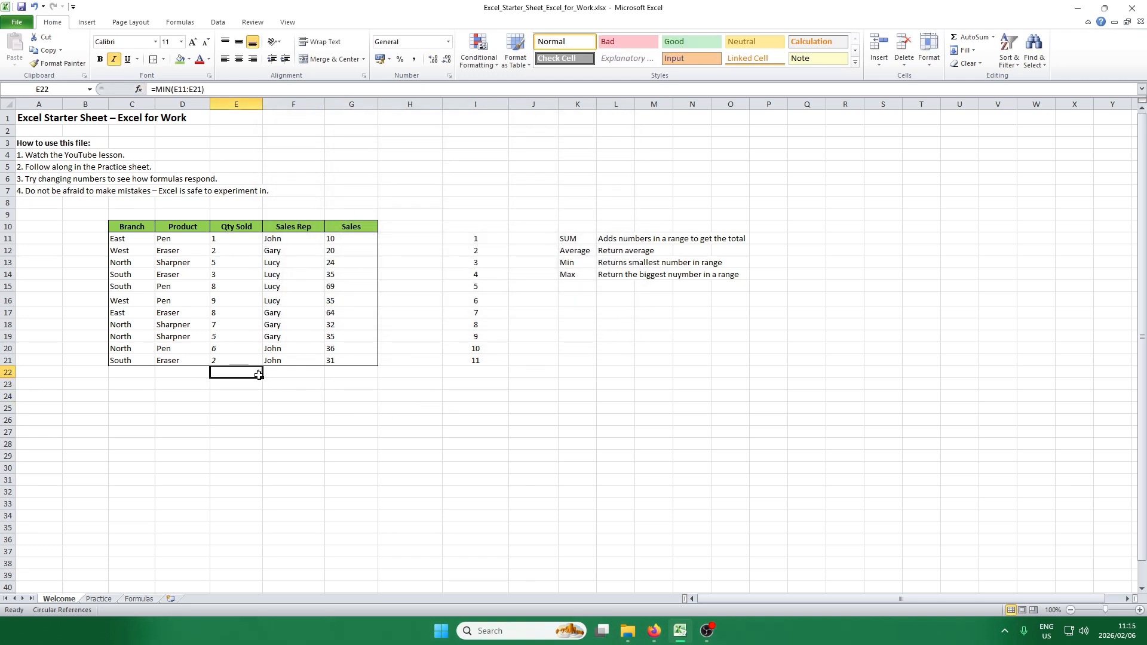
{"action": "left_click", "coordinate": [298, 394]}
- Find the largest Qty Sold value in E11:E21 in cell E22 with AutoSum's Max function and check it against the column
{"action": "left_click", "coordinate": [256, 371]}
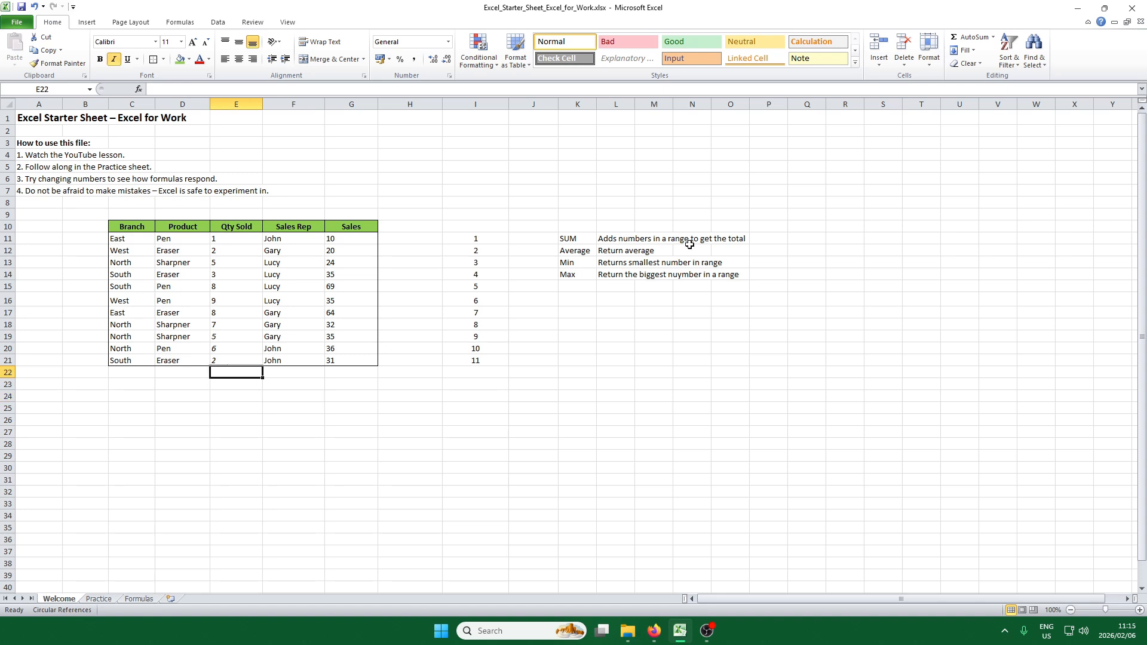
{"action": "left_click", "coordinate": [993, 38]}
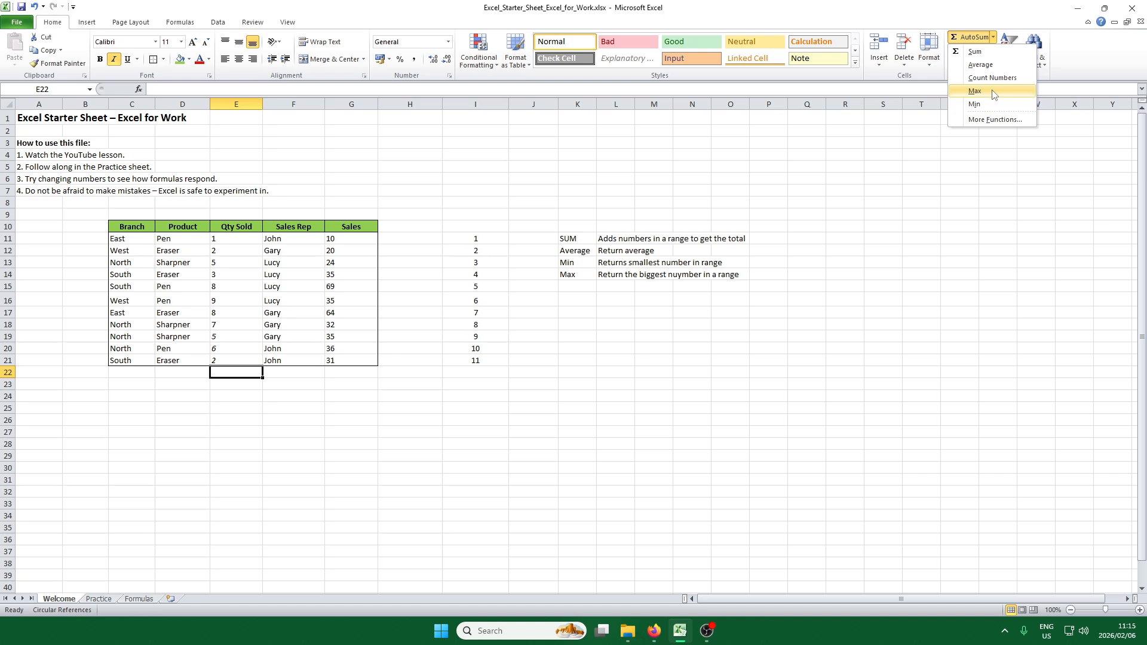
{"action": "left_click", "coordinate": [974, 91]}
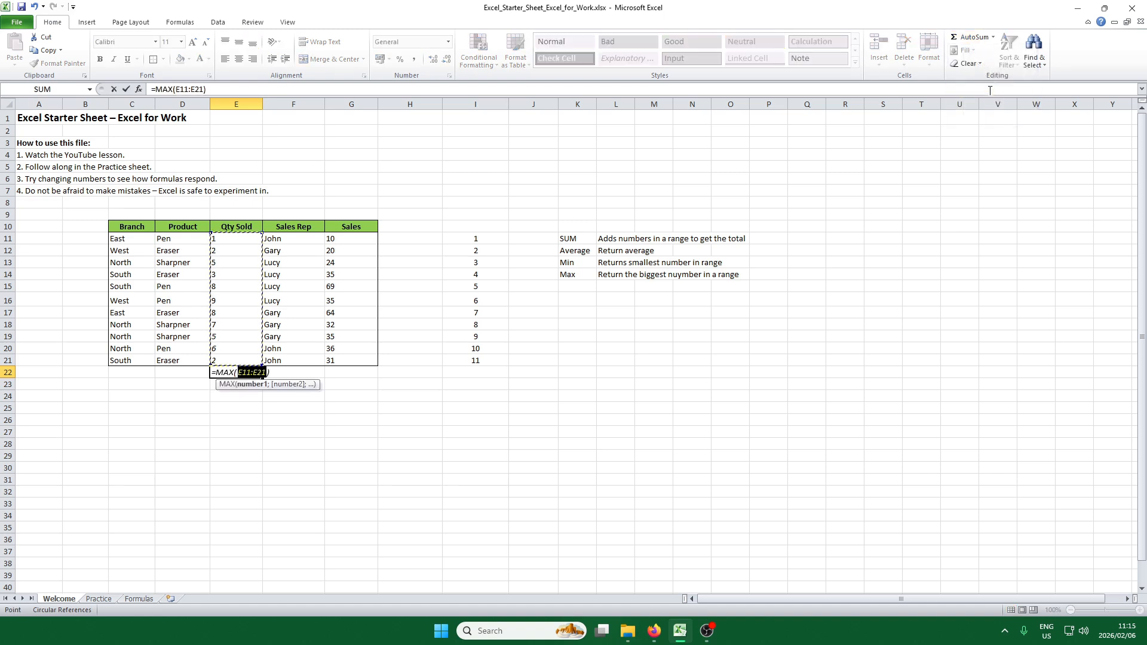
{"action": "key", "text": "Return"}
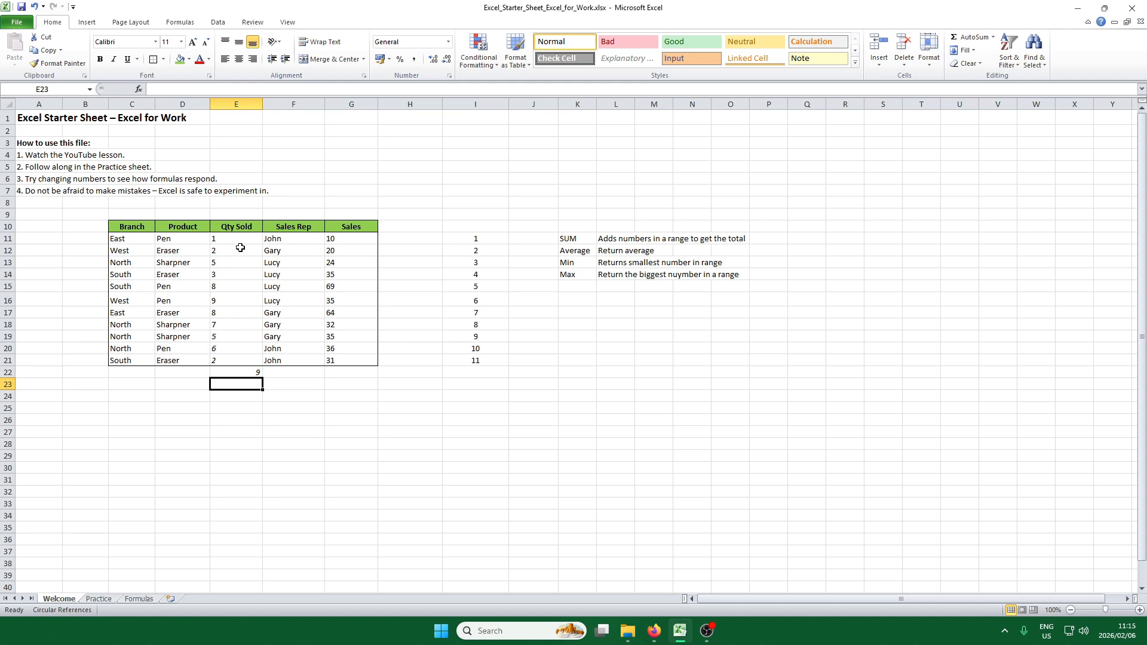
{"action": "left_click_drag", "start_coordinate": [226, 239], "coordinate": [220, 358]}
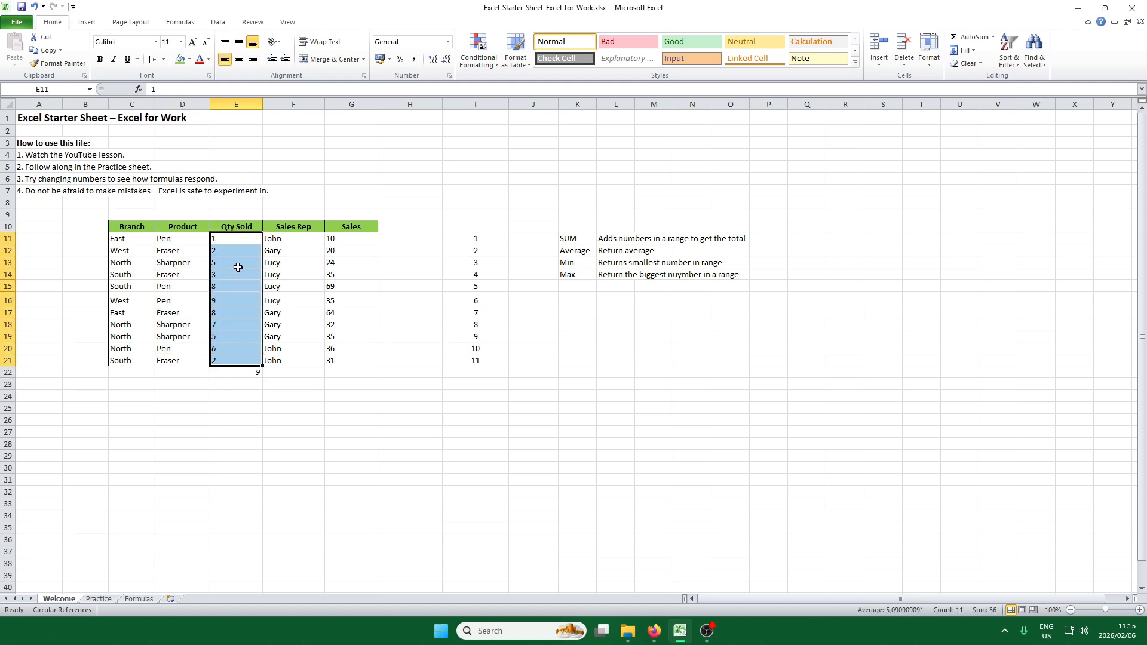
{"action": "left_click", "coordinate": [226, 300]}
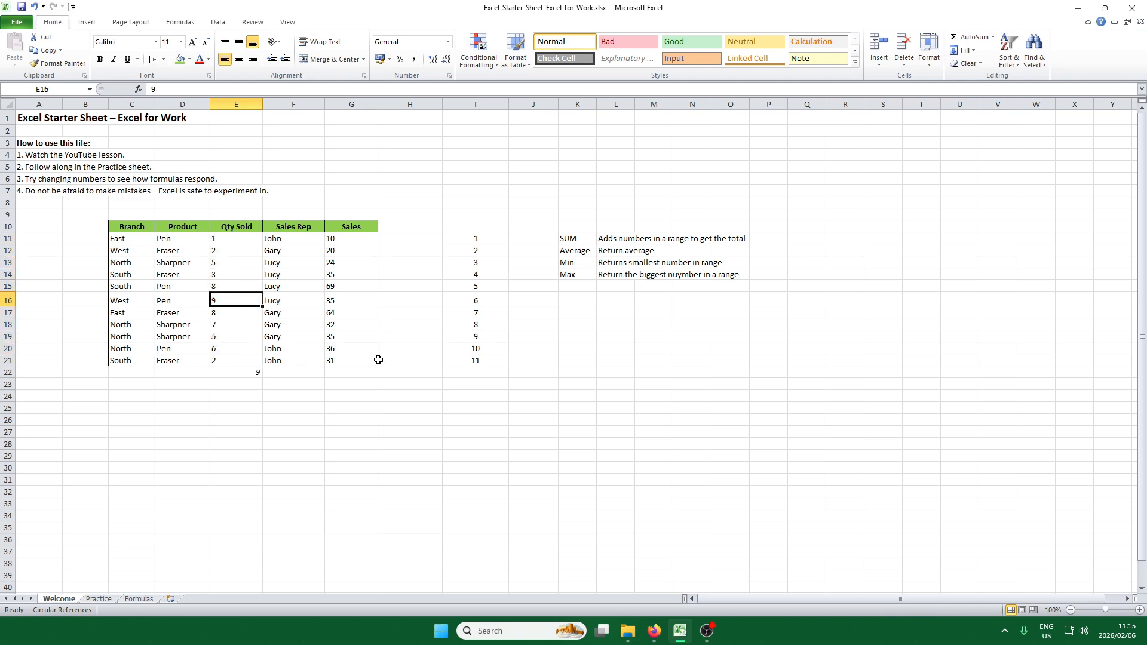
{"action": "left_click", "coordinate": [315, 442]}
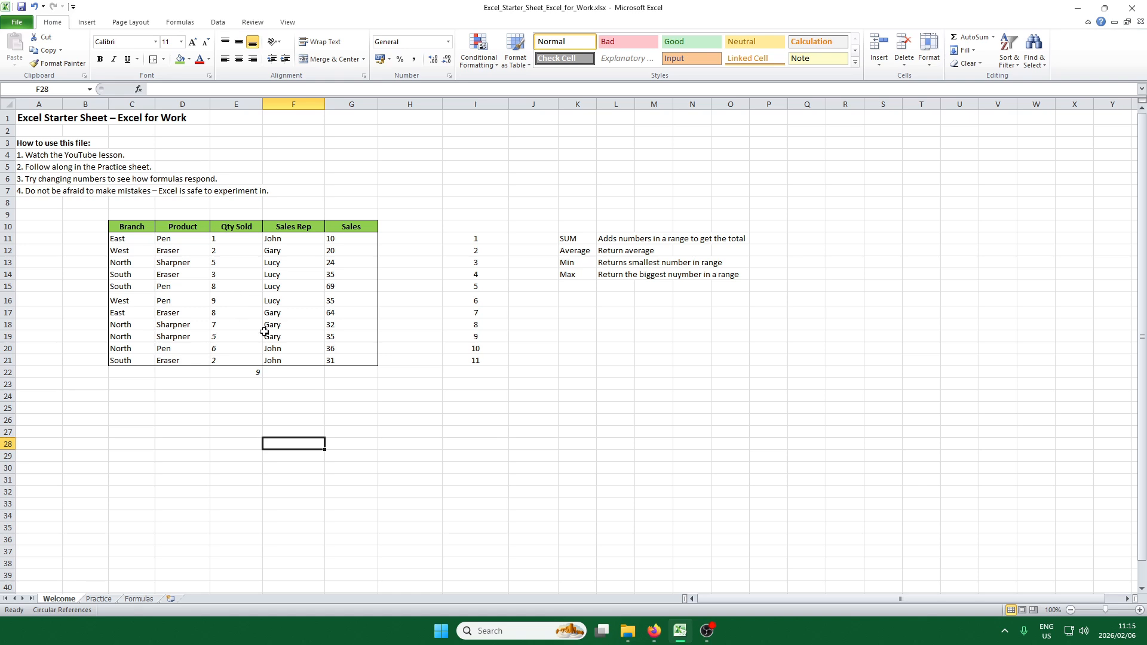
- Set the Qty Sold value in cell E19 to 9
{"action": "left_click", "coordinate": [233, 337]}
{"action": "type", "text": "9"}
{"action": "key", "text": "Return"}
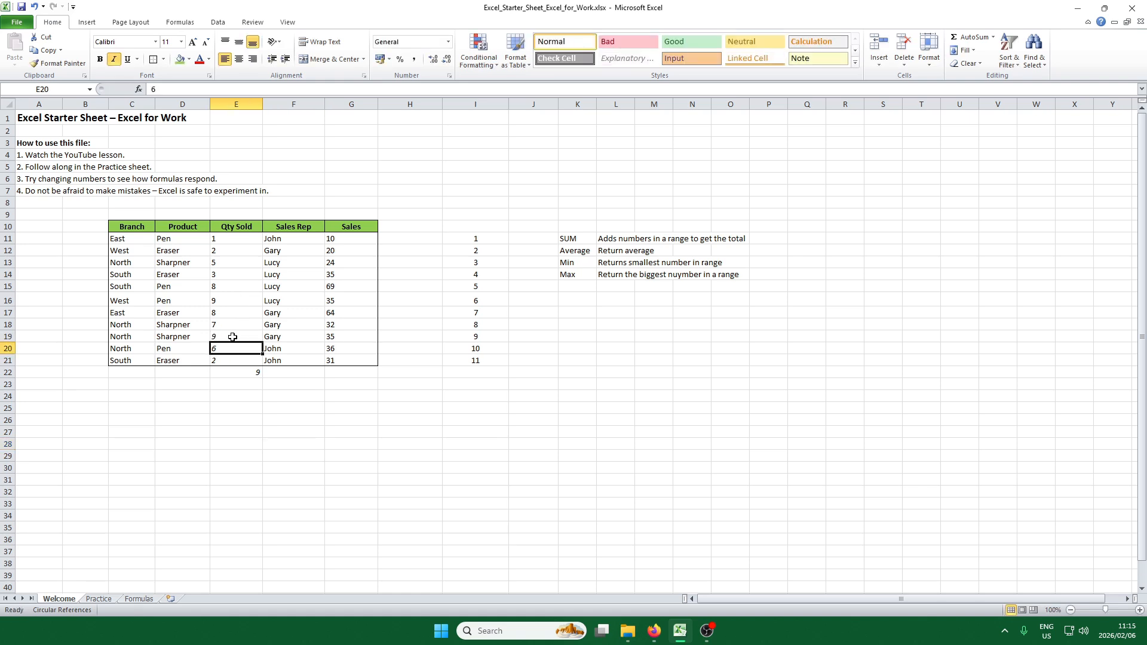
- Clear the MAX formula from cell E22 below the Qty Sold column
{"action": "left_click", "coordinate": [244, 372]}
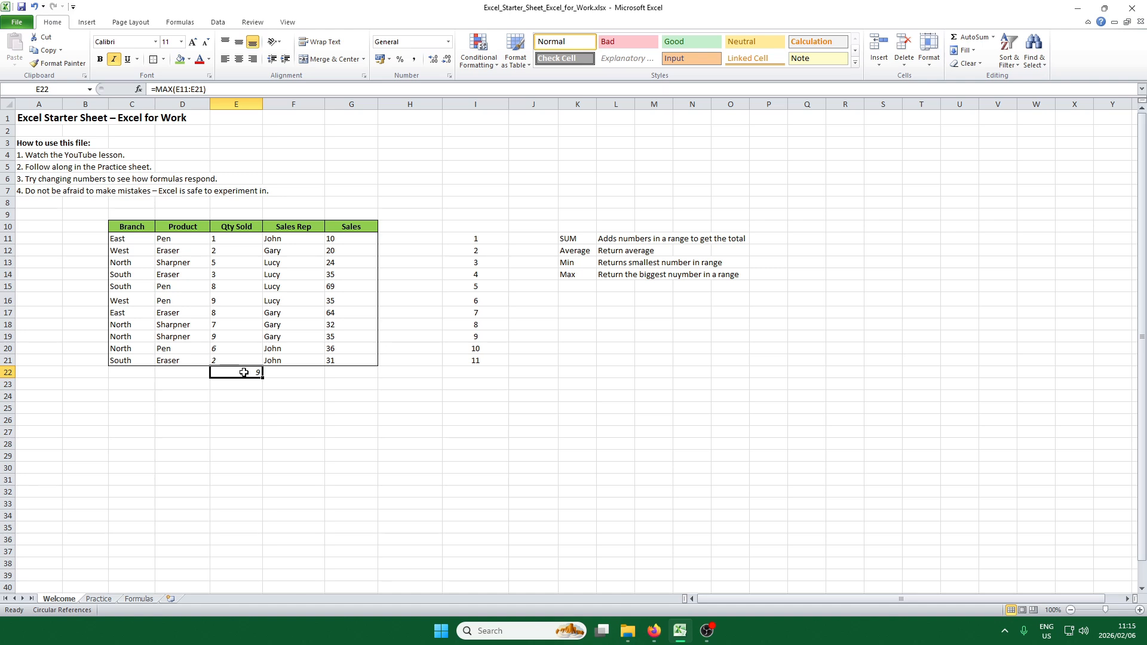
{"action": "key", "text": "BackSpace"}
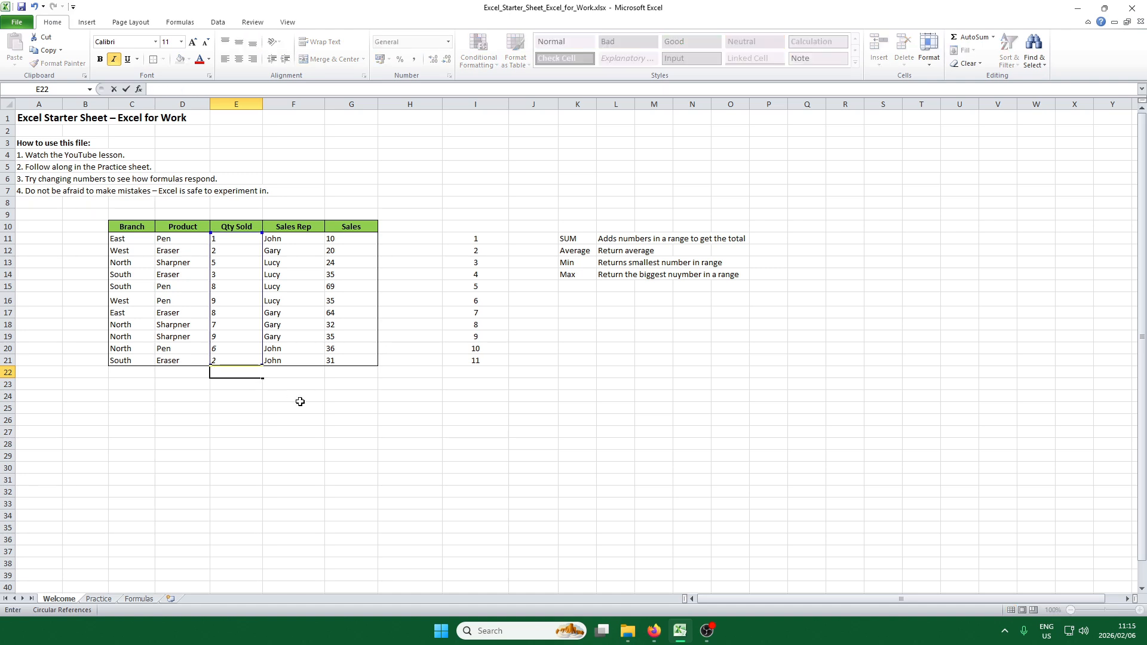
{"action": "key", "text": "ctrl+Return"}
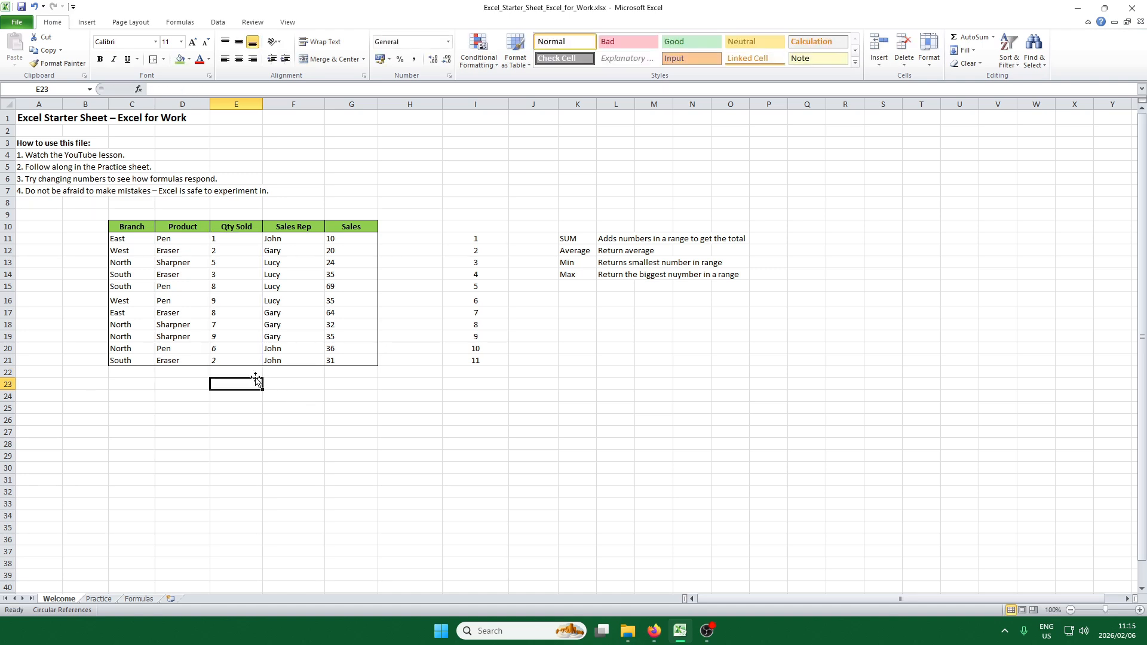
- Insert AutoSum's Max function in cell E22 again for the Qty Sold range E11:E21
{"action": "left_click", "coordinate": [993, 37]}
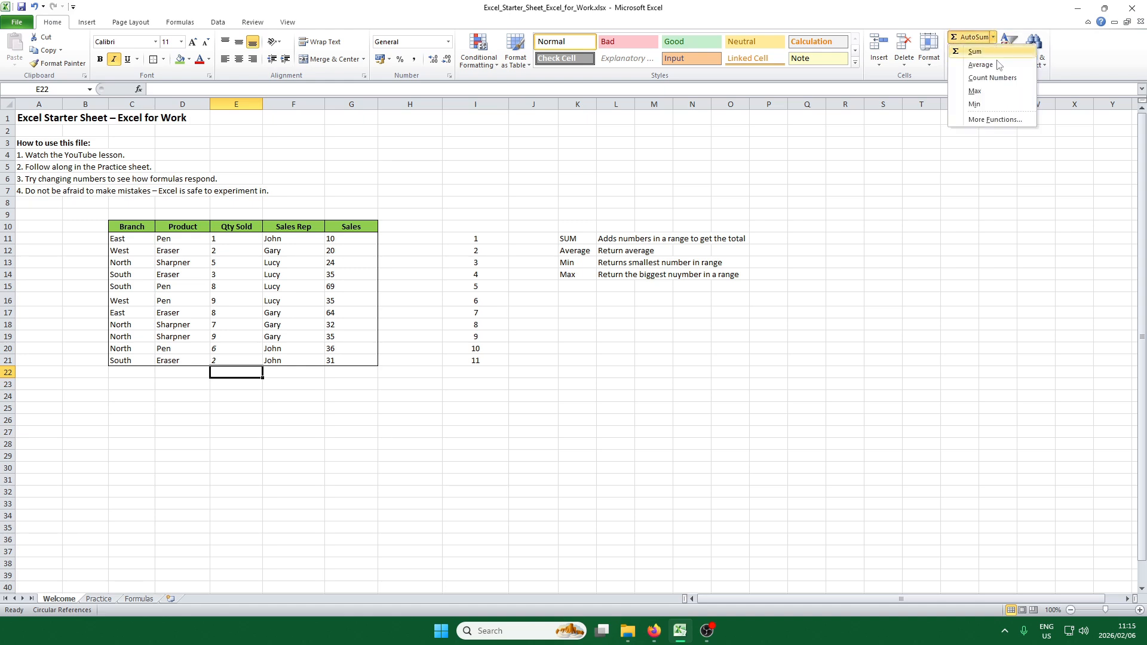
{"action": "left_click", "coordinate": [980, 104]}
{"action": "key", "text": "Return"}
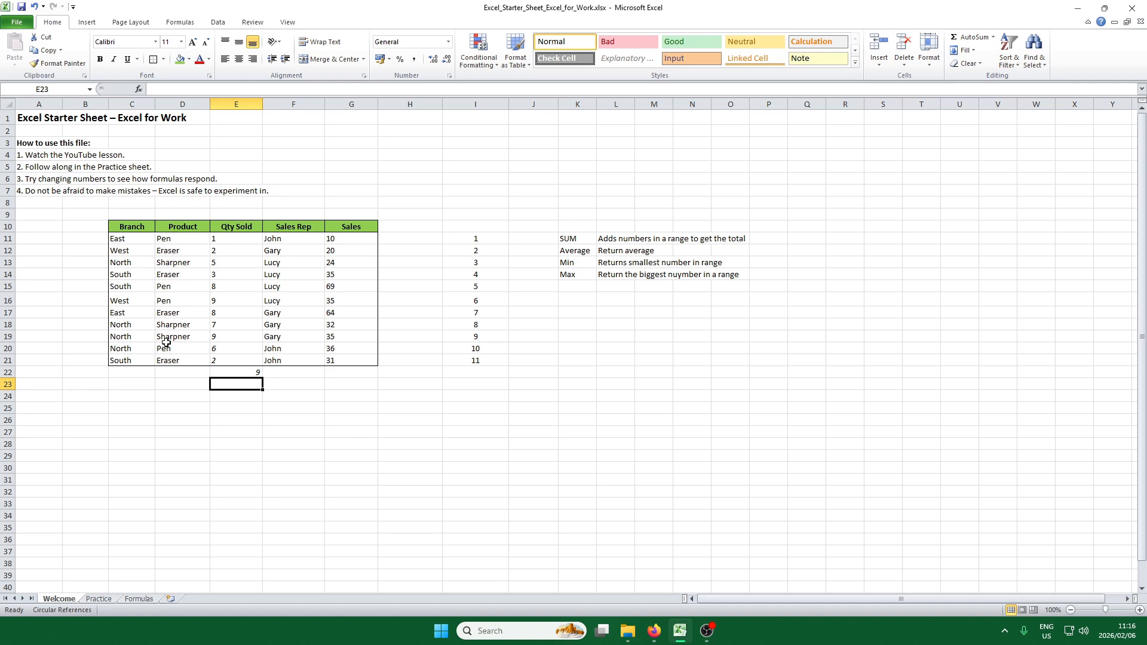
- Delete the repeated MAX formula from cell E22
{"action": "left_click", "coordinate": [222, 370]}
{"action": "key", "text": "Delete"}
{"action": "left_click", "coordinate": [317, 441]}
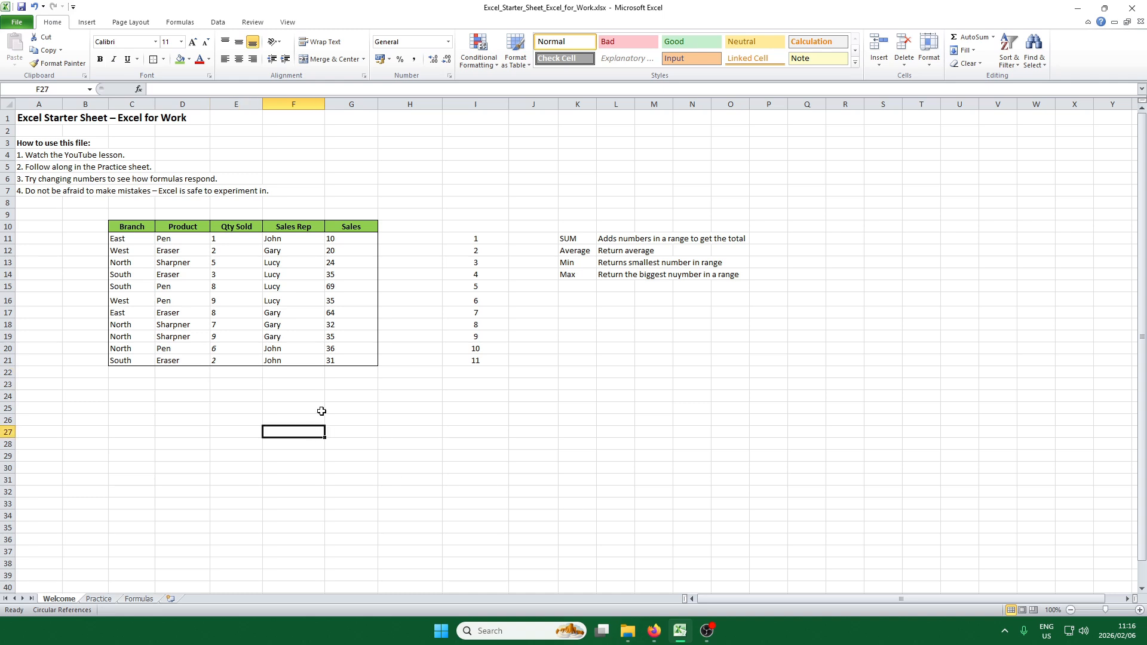
- Count the Qty Sold values E11:E21 in cell E22 with AutoSum's Count Numbers function and check the counted cells
{"action": "left_click", "coordinate": [236, 369]}
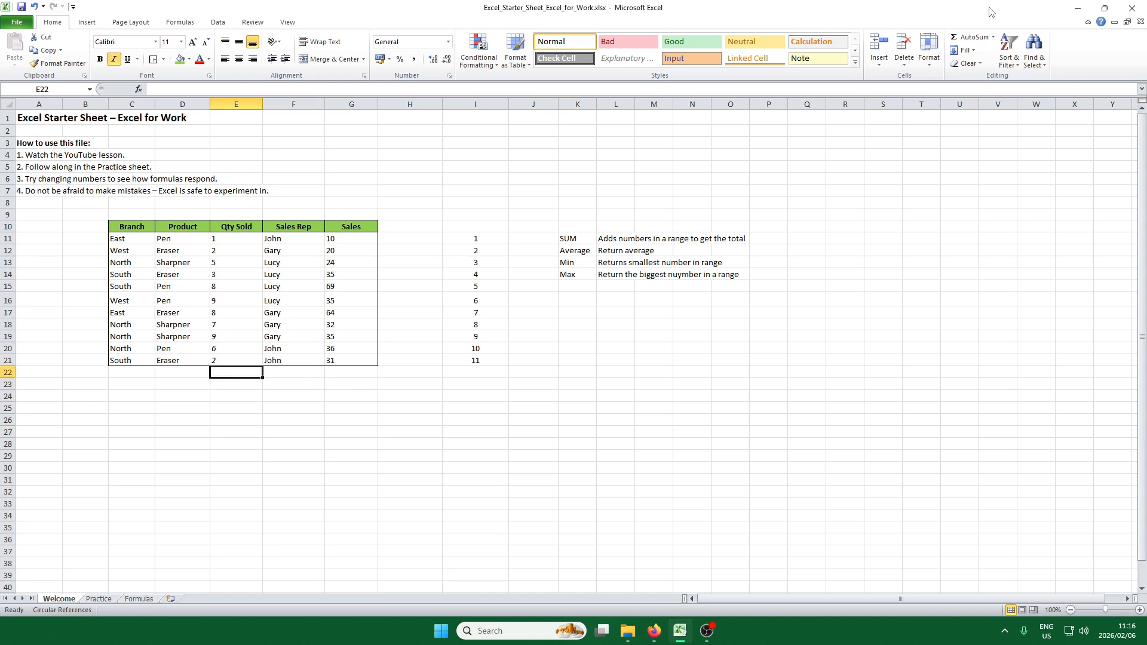
{"action": "left_click", "coordinate": [993, 38]}
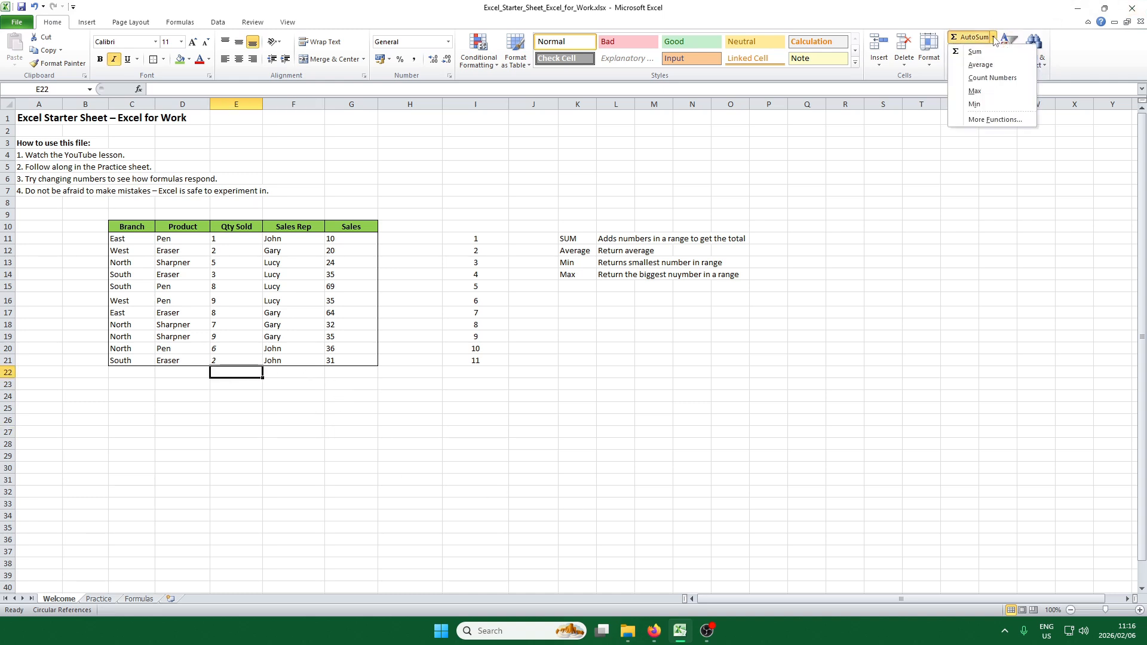
{"action": "left_click", "coordinate": [986, 79]}
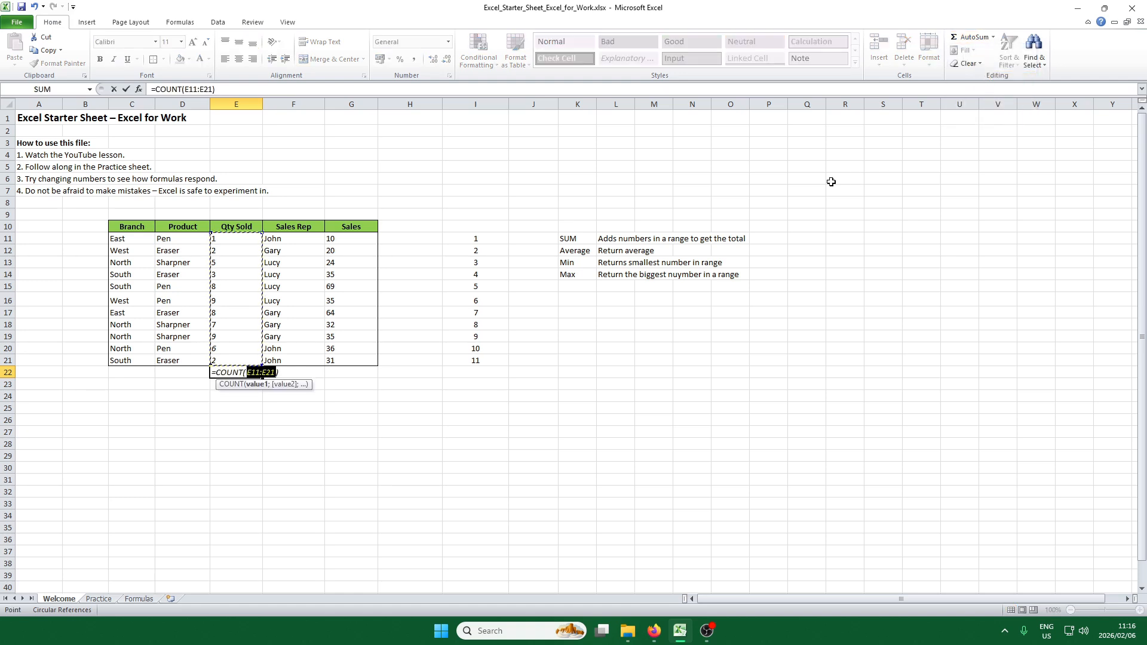
{"action": "key", "text": "Return"}
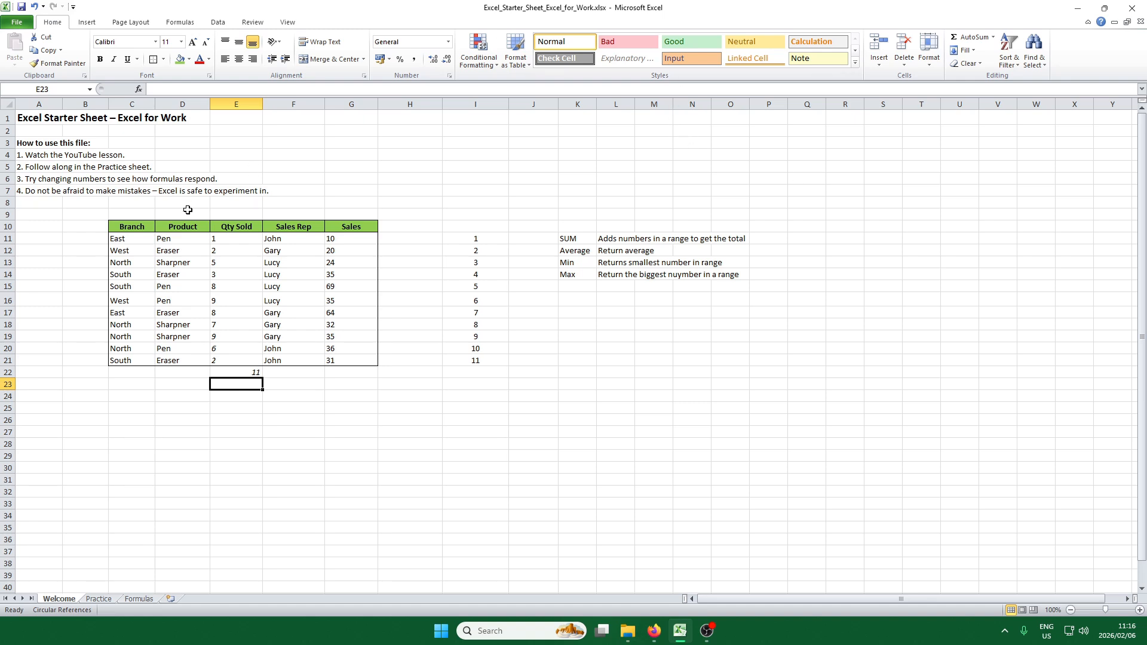
{"action": "left_click", "coordinate": [216, 240]}
{"action": "left_click", "coordinate": [218, 250]}
{"action": "left_click", "coordinate": [229, 264]}
{"action": "left_click", "coordinate": [220, 272]}
- Enter a COUNT formula in cell E23 for the Qty Sold range E11:E21
{"action": "left_click", "coordinate": [249, 382]}
{"action": "type", "text": "=count"}
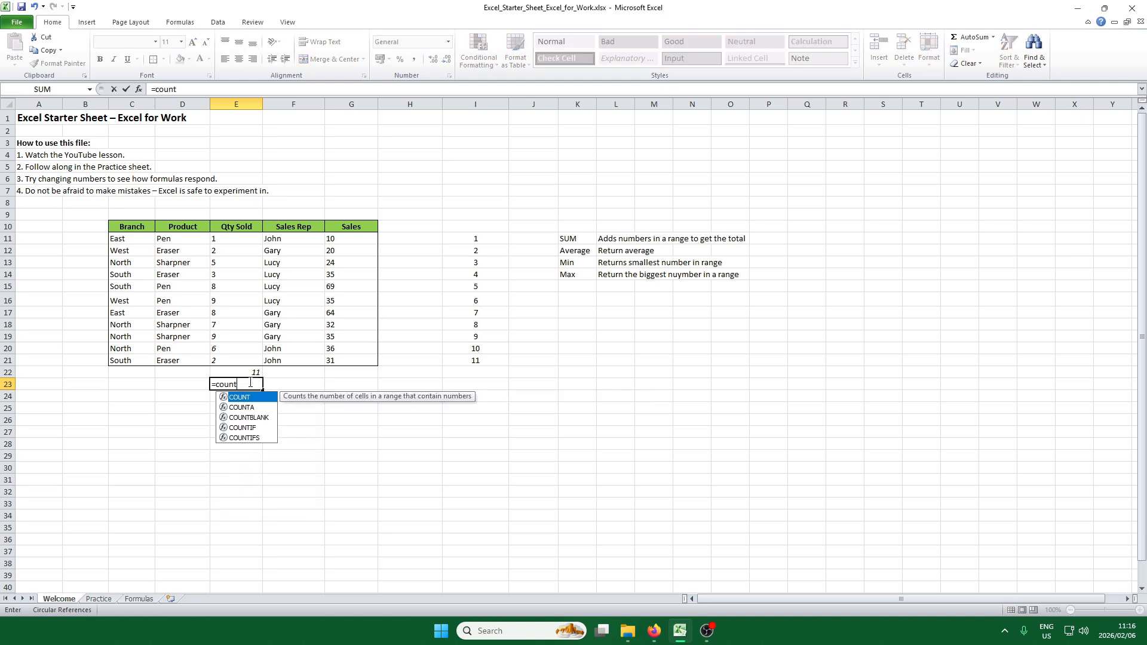
{"action": "key", "text": "Tab"}
{"action": "left_click_drag", "start_coordinate": [243, 237], "coordinate": [218, 357]}
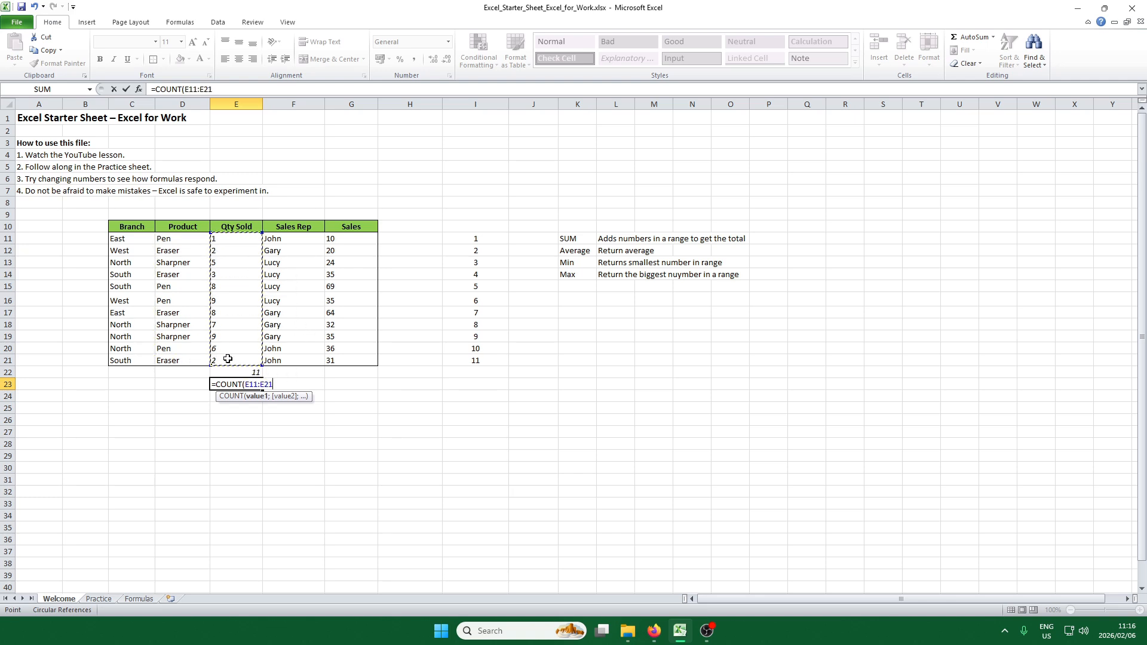
{"action": "type", "text": ")"}
{"action": "key", "text": "Return"}
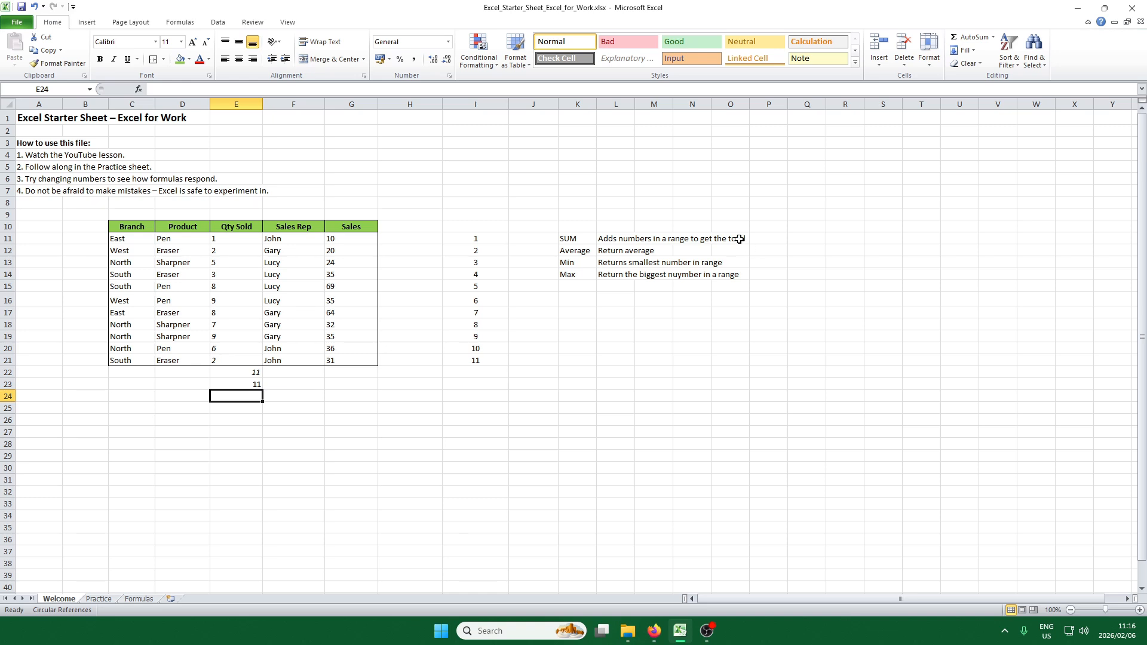
- Add Count to the function list in K15 with the description "Count number of numbers in a range" in L15
{"action": "left_click", "coordinate": [579, 289]}
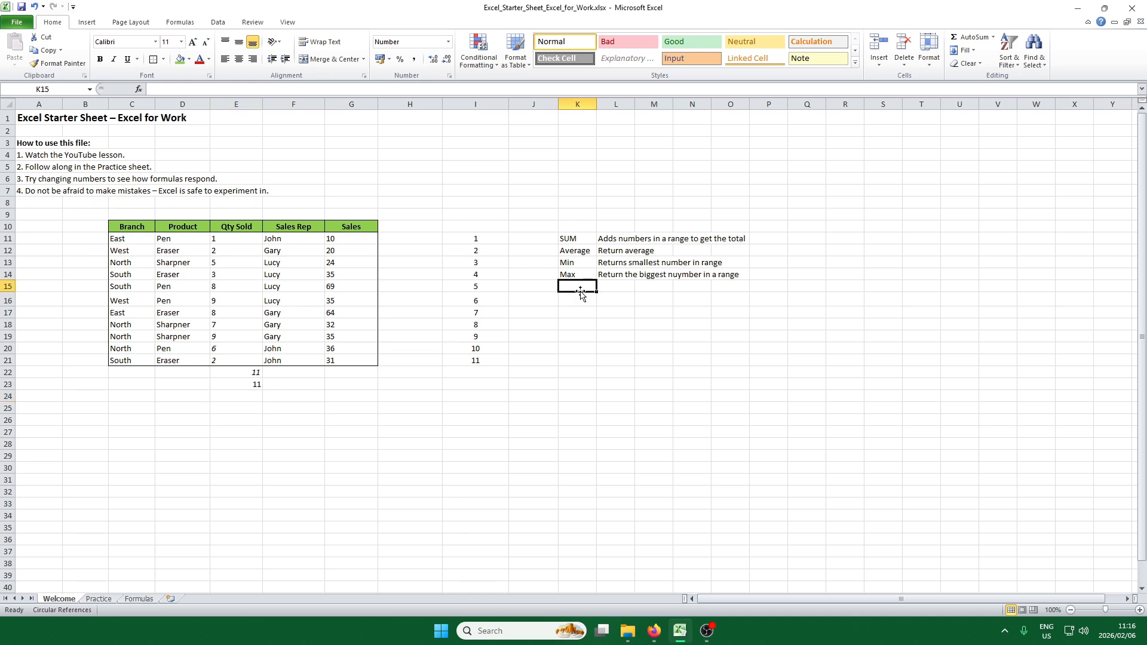
{"action": "type", "text": "Count"}
{"action": "key", "text": "Tab"}
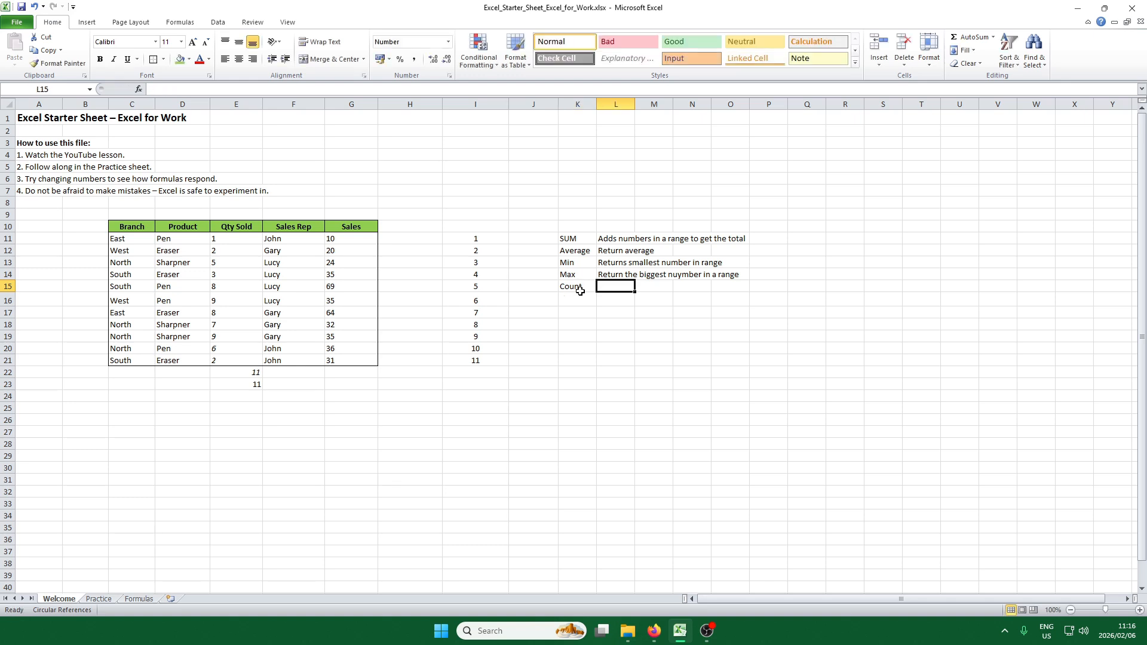
{"action": "type", "text": "Count nu"}
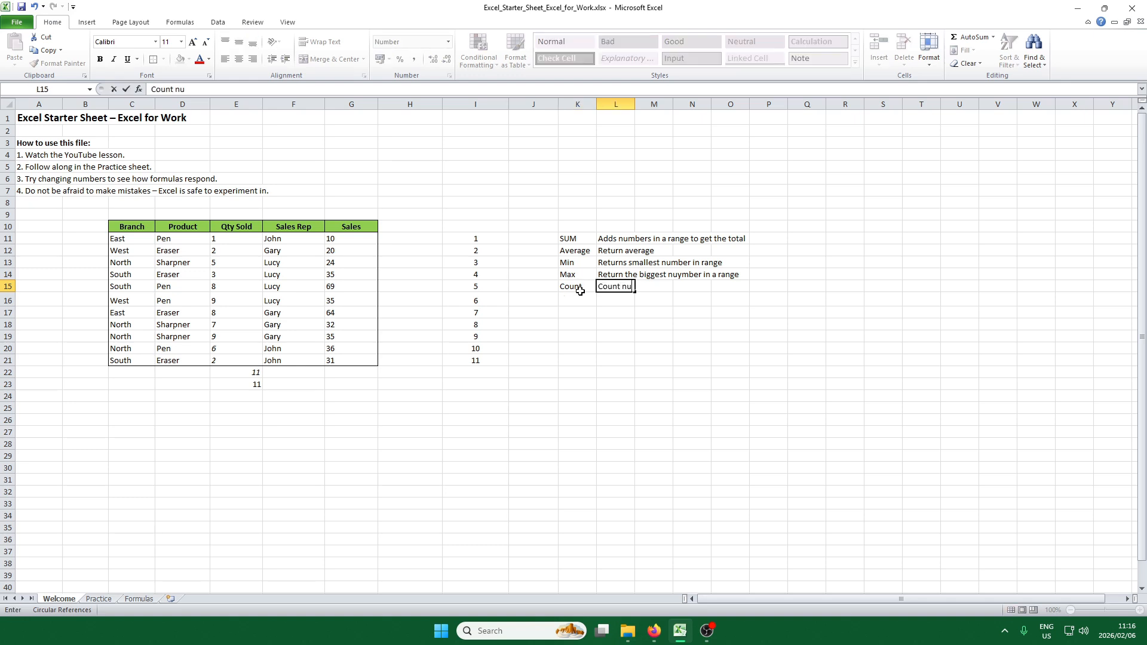
{"action": "type", "text": "mber of numbers"}
{"action": "key", "text": "Return"}
{"action": "key", "text": "Up"}
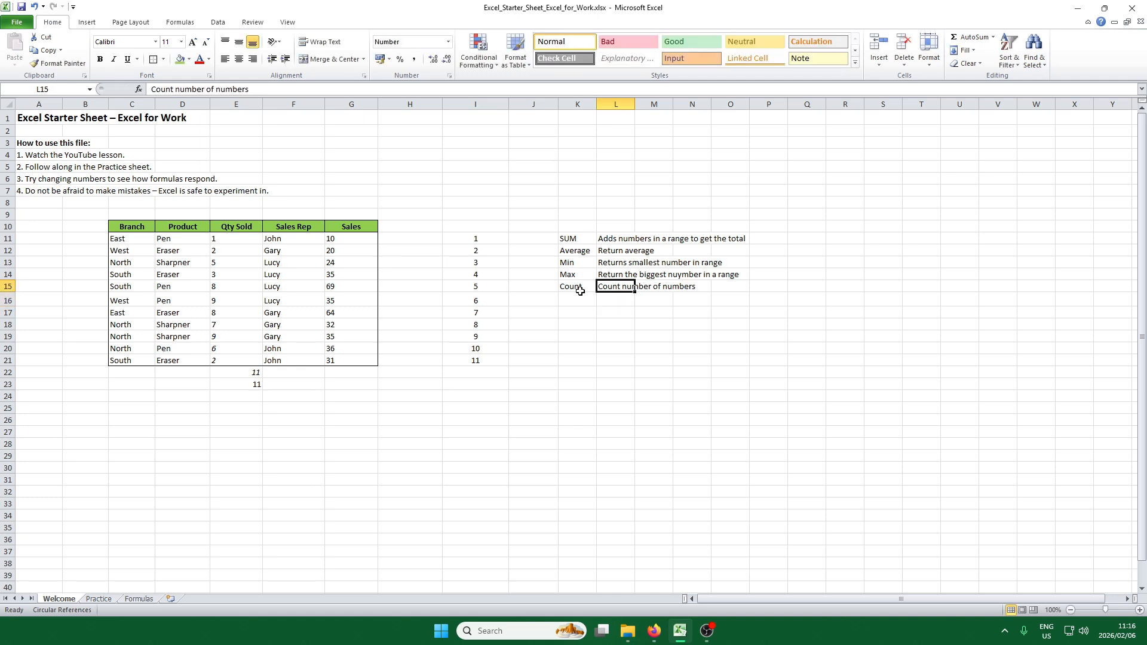
{"action": "left_click", "coordinate": [347, 88]}
{"action": "type", "text": "in a range"}
{"action": "key", "text": "Return"}
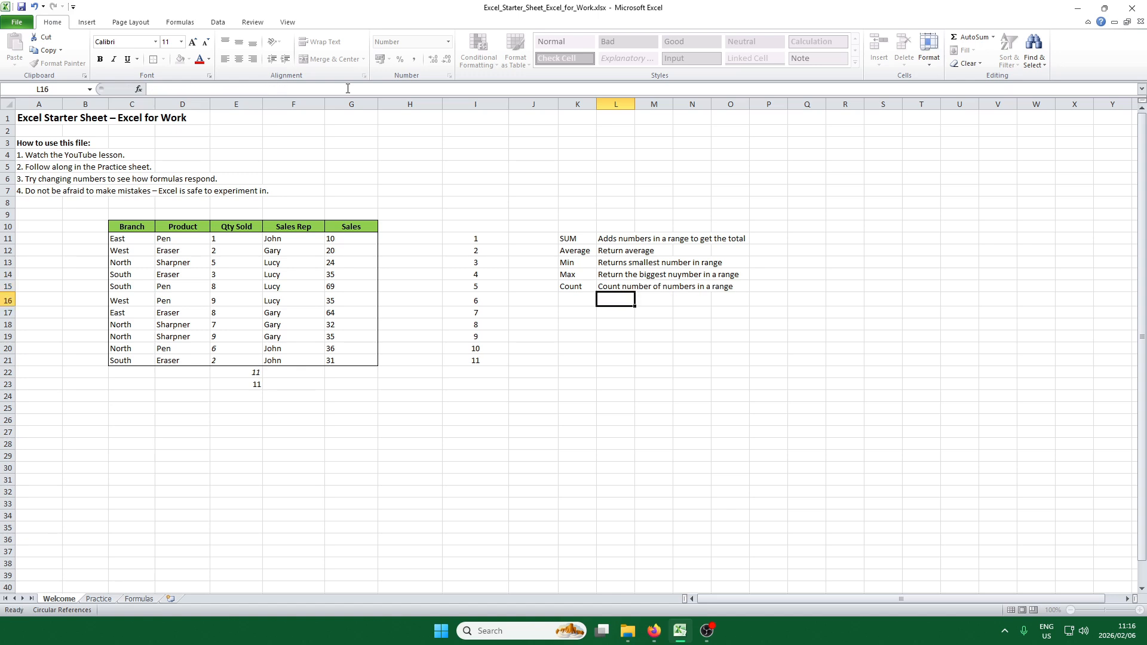
{"action": "left_click", "coordinate": [600, 344]}
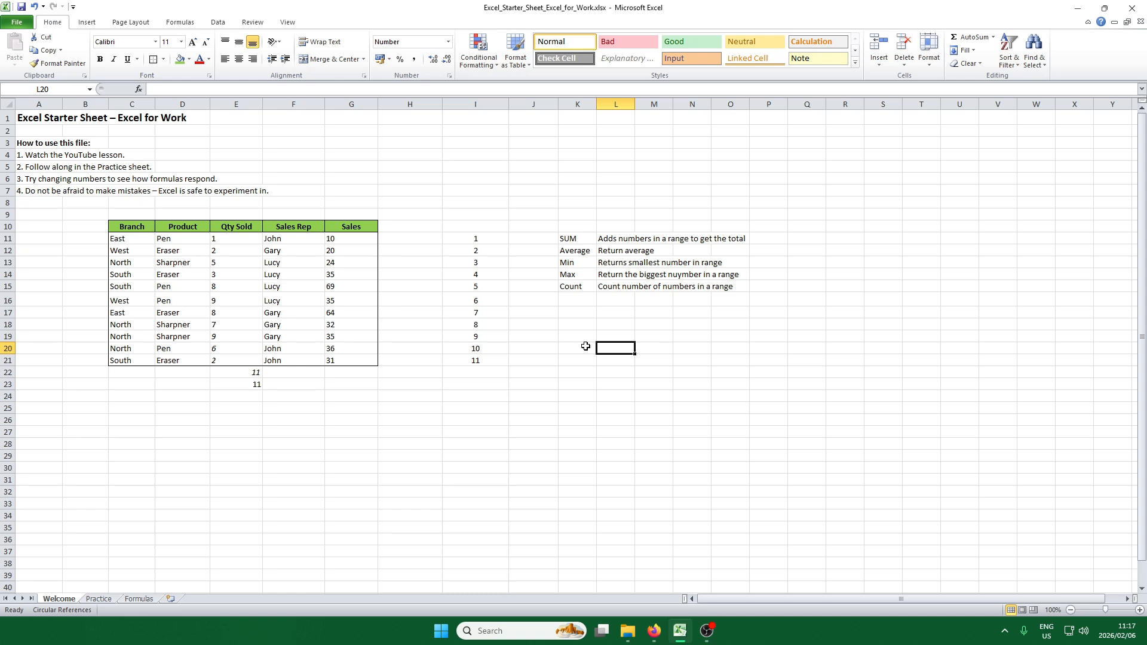
{"action": "key", "text": "alt+Tab"}
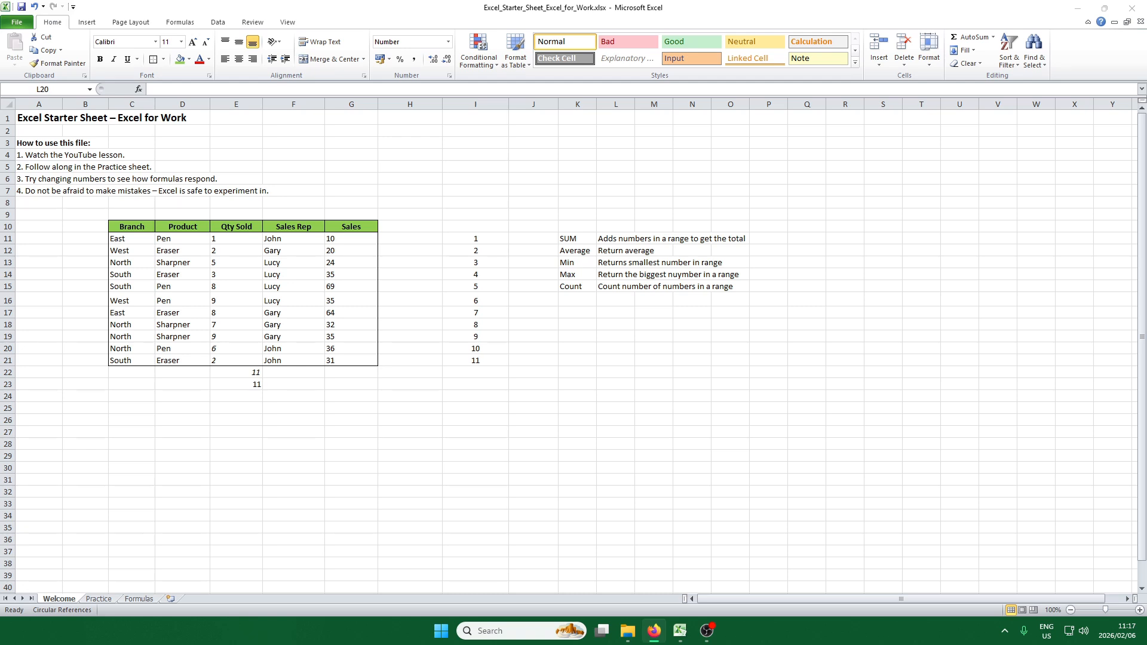